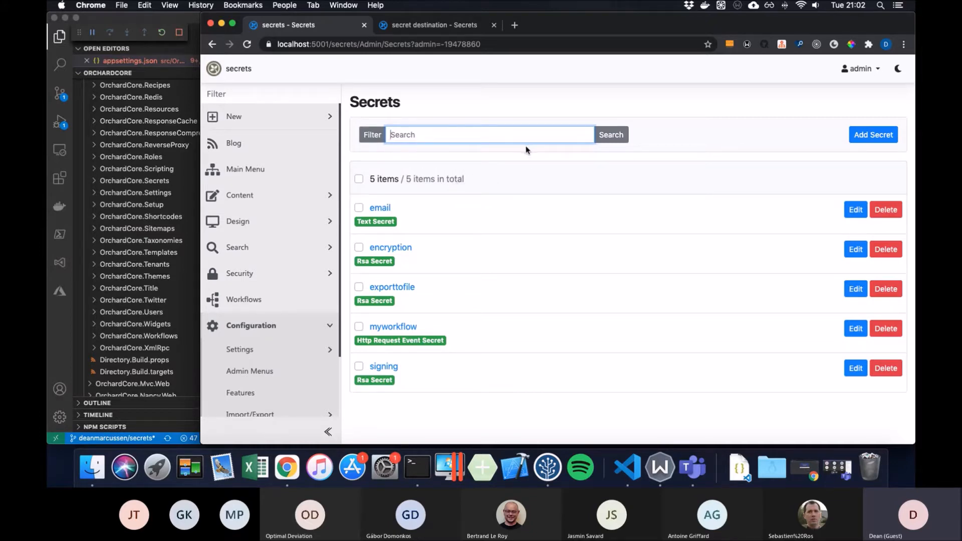
- Scroll the admin sidebar and expand Configuration > Settings beside the five-secret list
scroll(313, 207, down, 3)
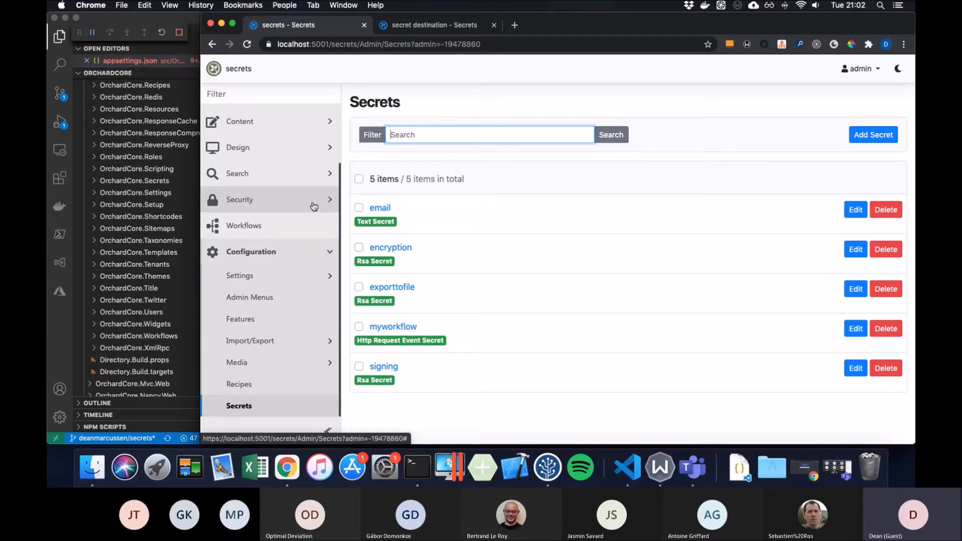
click(292, 276)
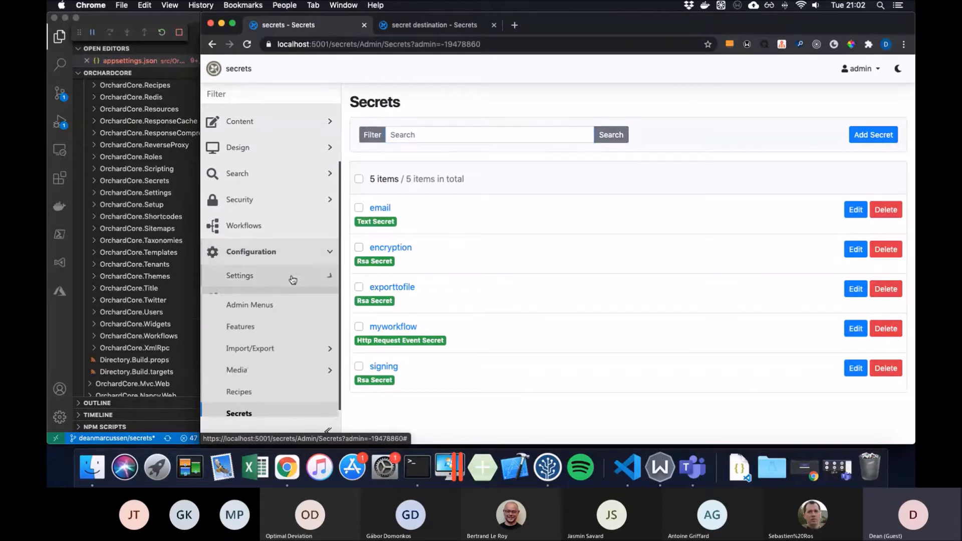
- In Settings > Email, choose the 'email' secret as the SMTP Password secret and save
scroll(300, 275, down, 1)
scroll(301, 275, down, 3)
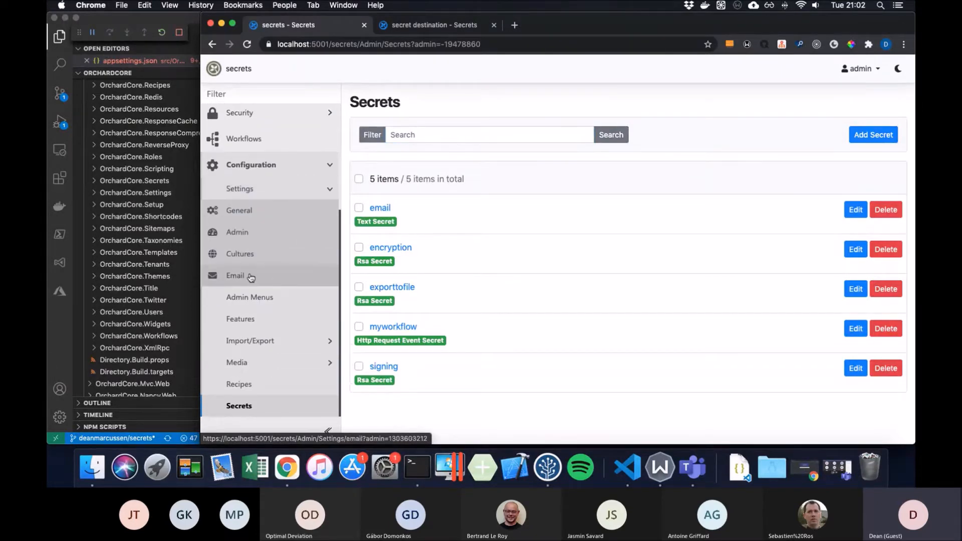
click(250, 278)
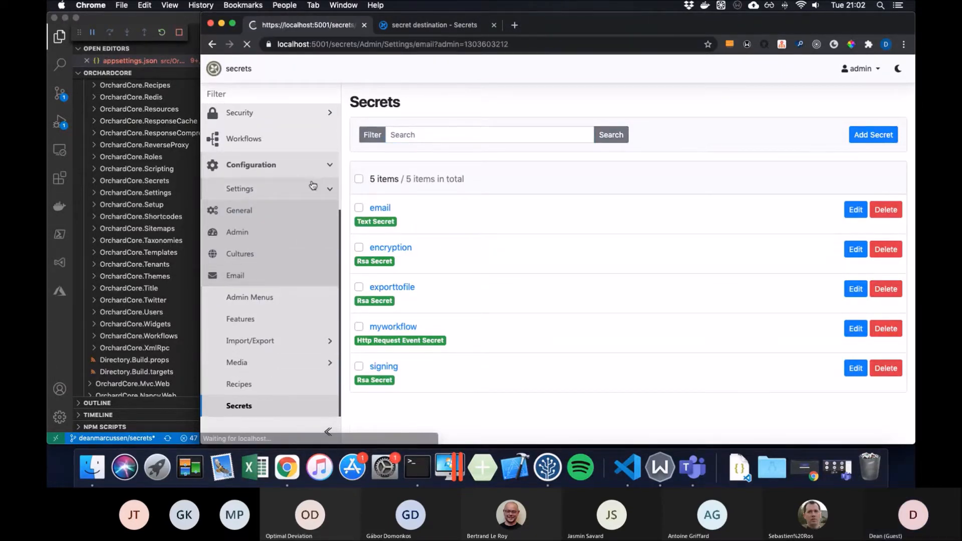
scroll(465, 174, down, 10)
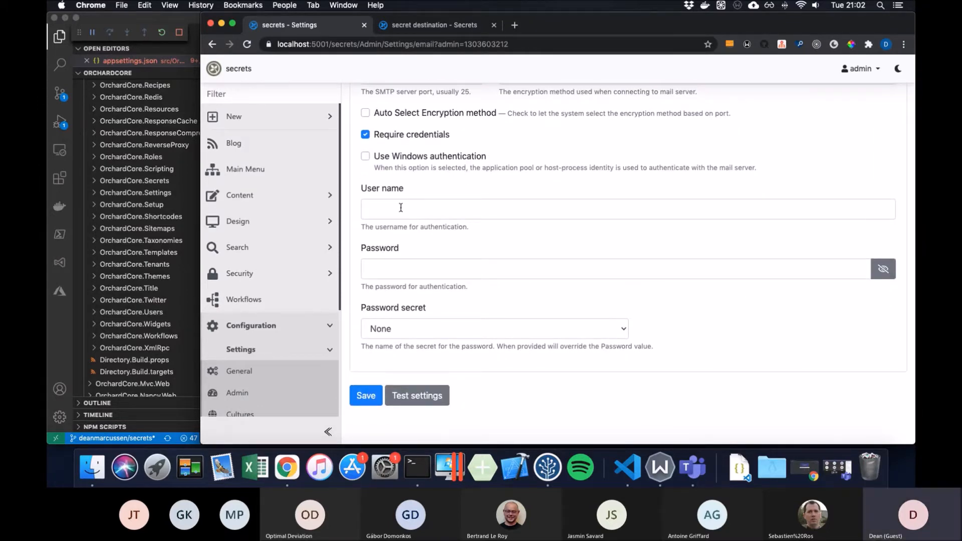
click(405, 266)
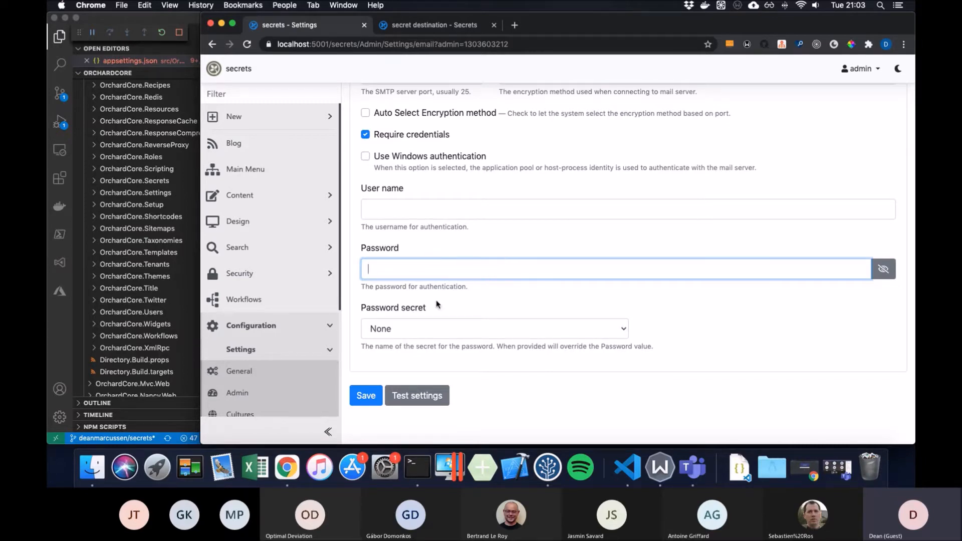
click(458, 328)
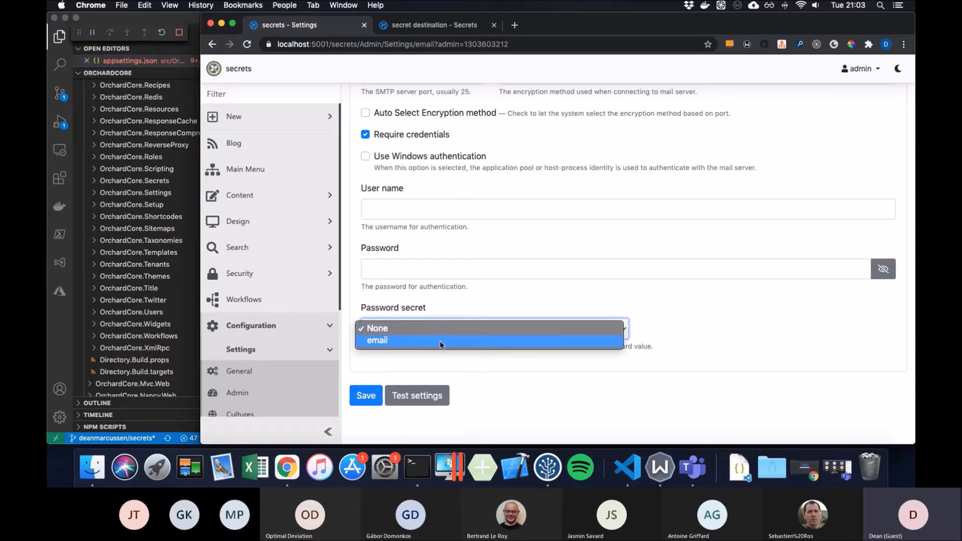
click(440, 341)
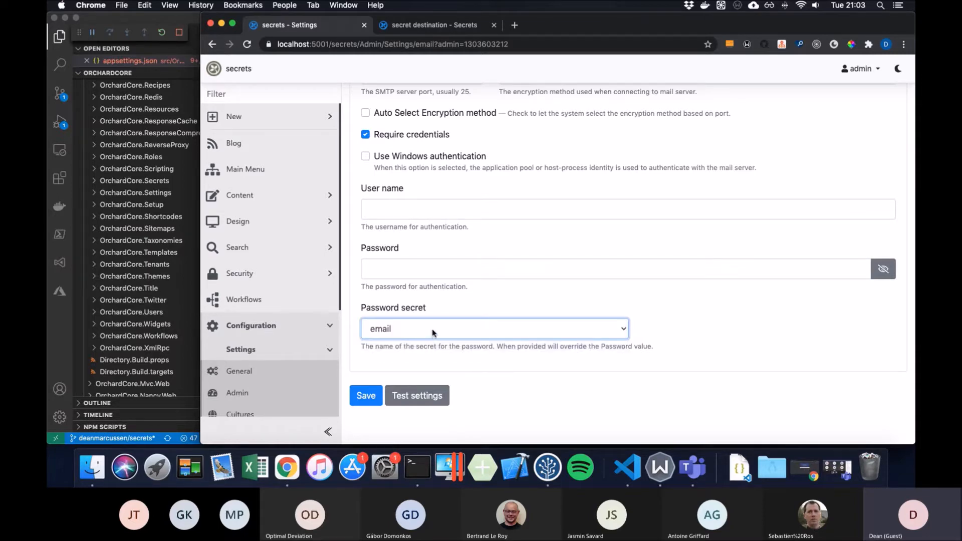
click(370, 394)
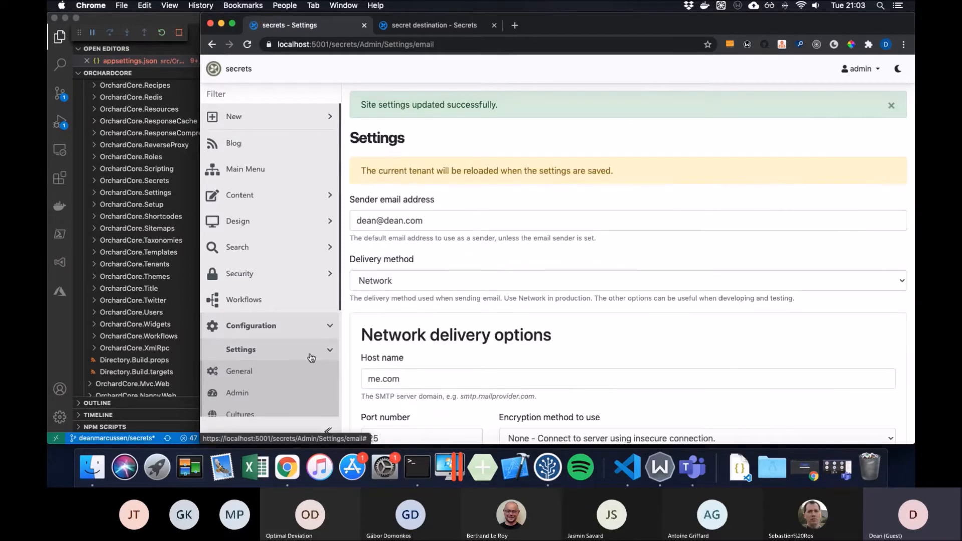
scroll(311, 359, down, 3)
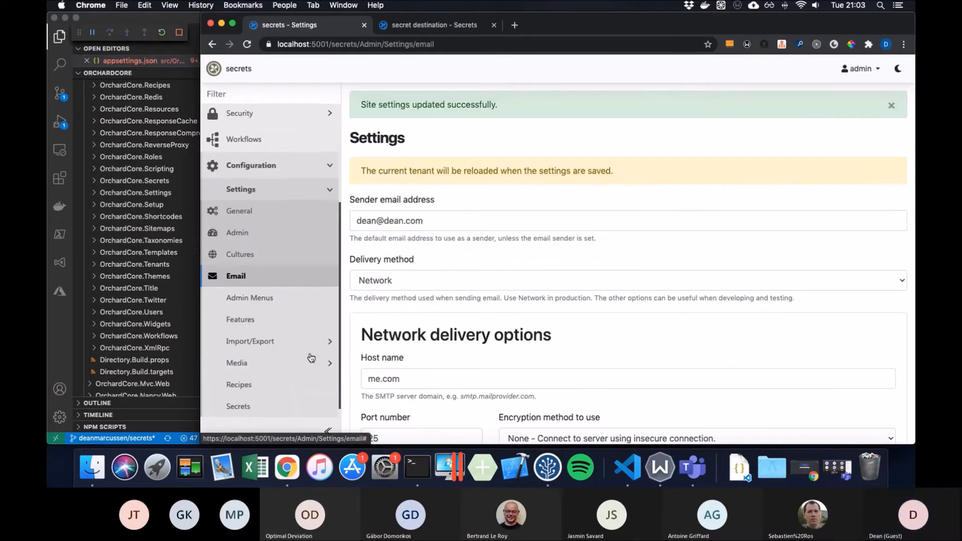
- Edit the email secret with a new text value, keep Database Secret Store, and save
click(284, 404)
click(856, 209)
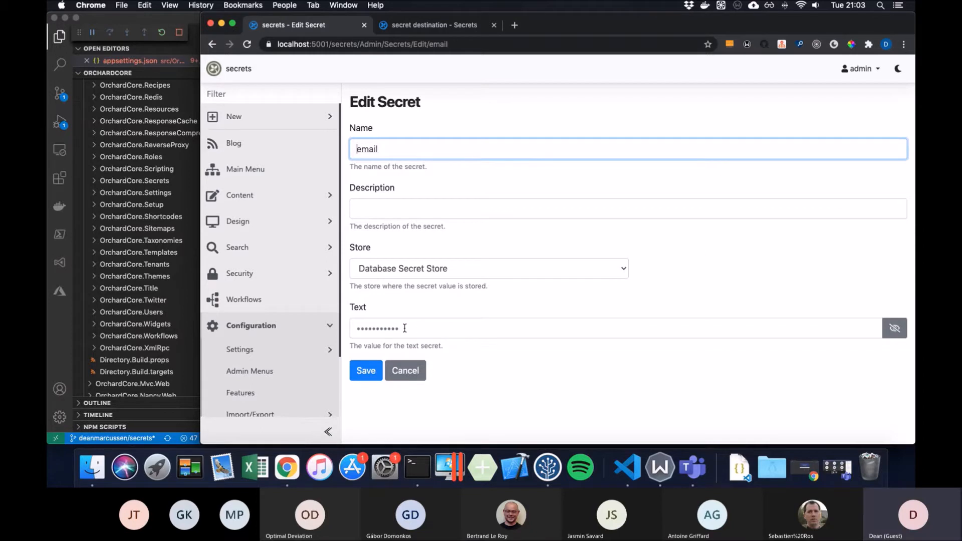
click(430, 325)
text(•••••••••)
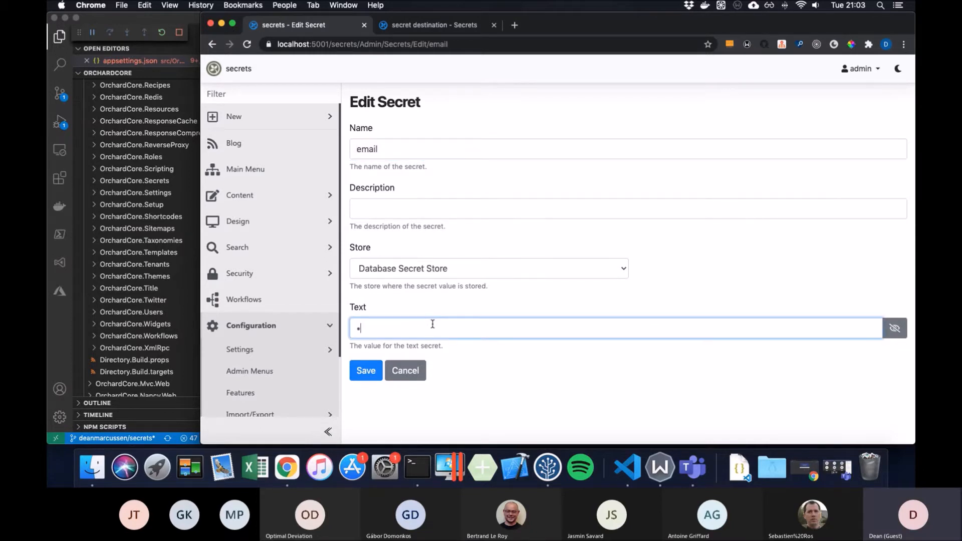
text(•)
click(440, 271)
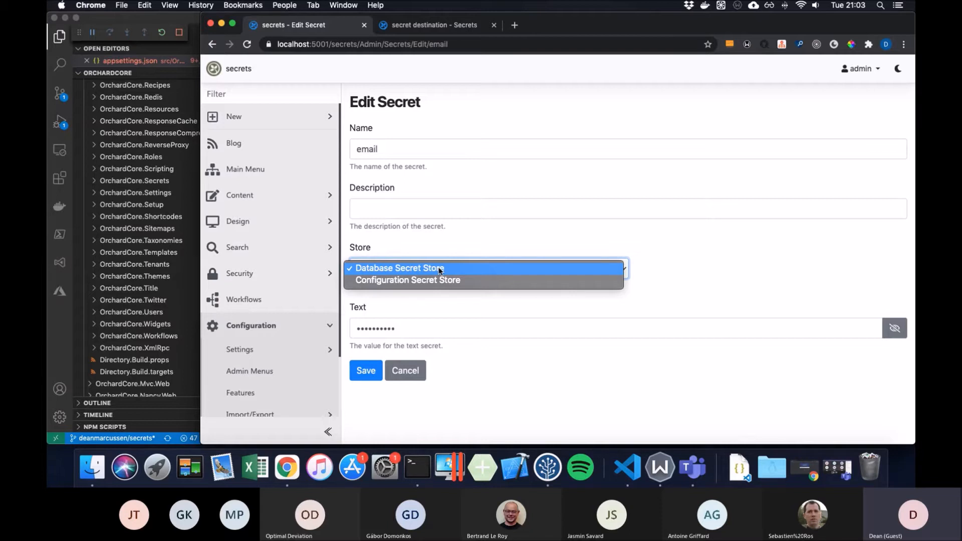
click(439, 269)
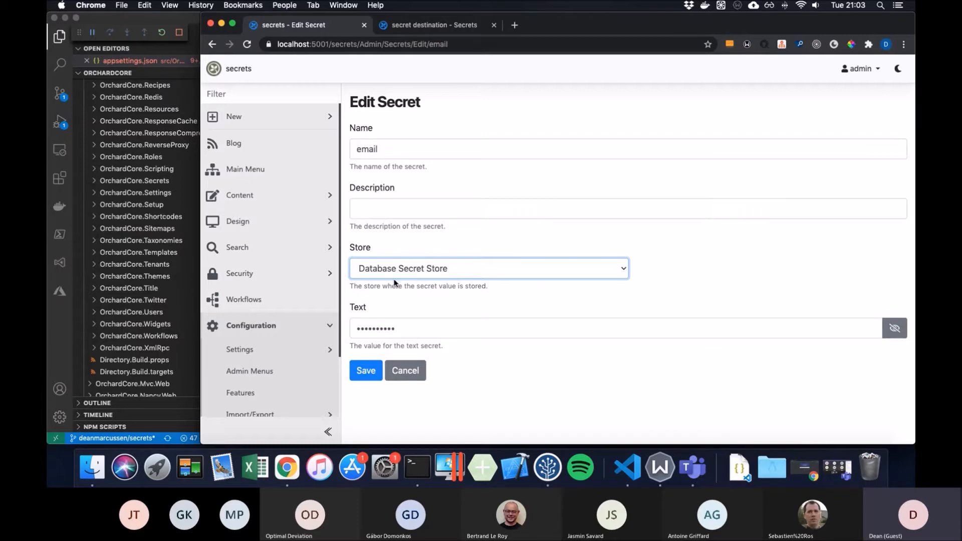
click(372, 375)
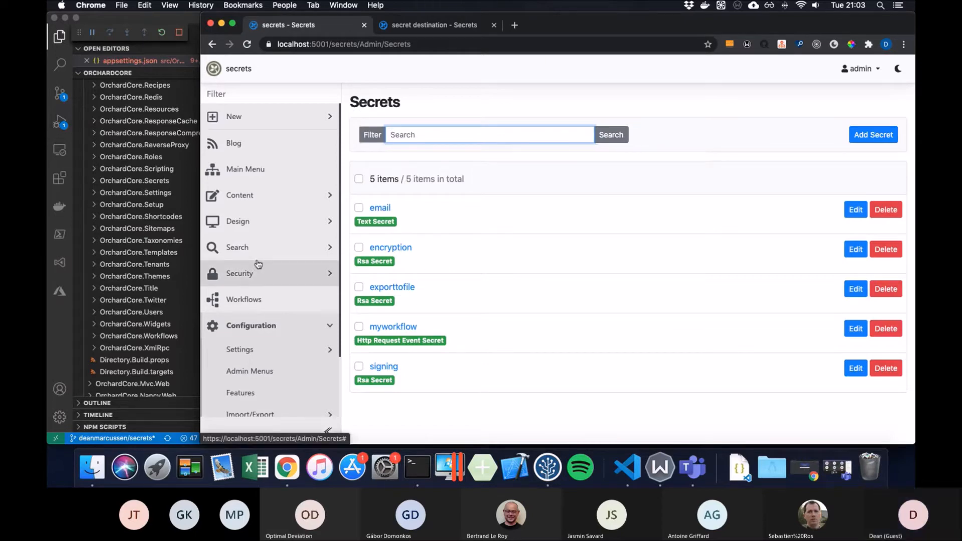
- Open Workflows in a new tab, show Content Items, then open the formsubmit workflow
scroll(258, 264, down, 3)
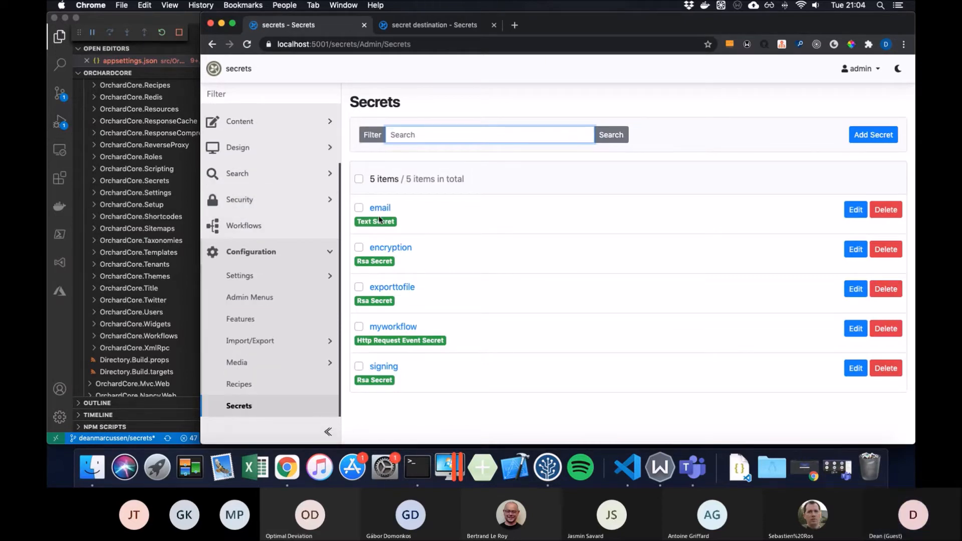
right_click(251, 229)
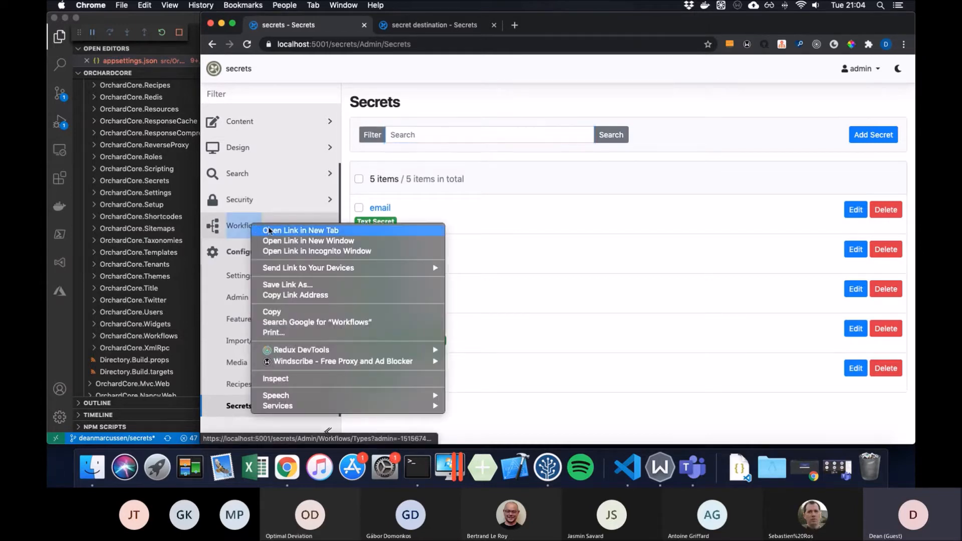
click(269, 230)
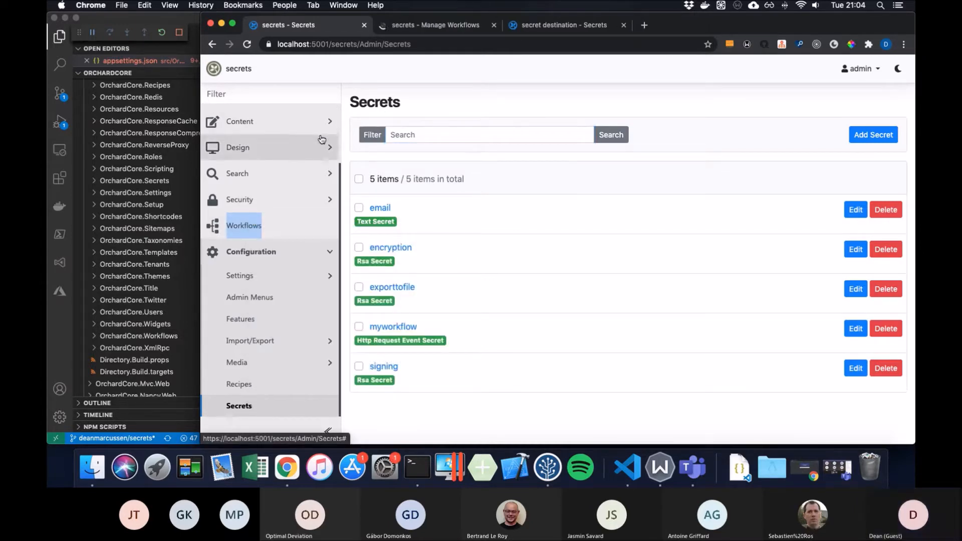
scroll(322, 139, up, 3)
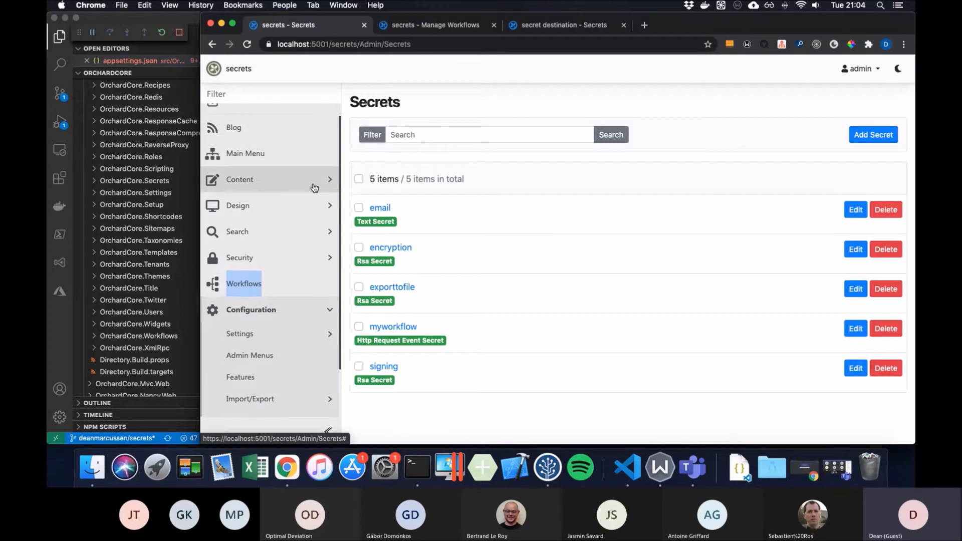
click(314, 188)
click(284, 209)
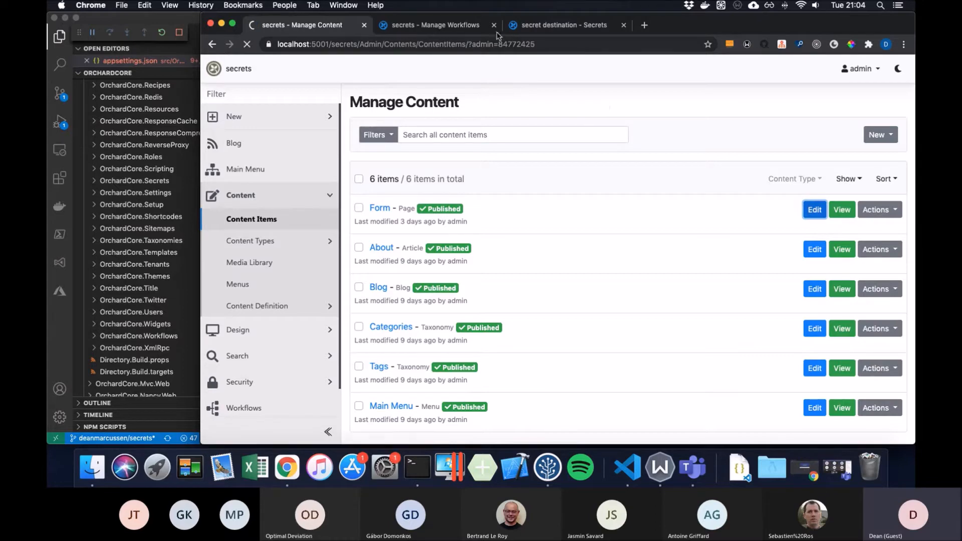
click(467, 27)
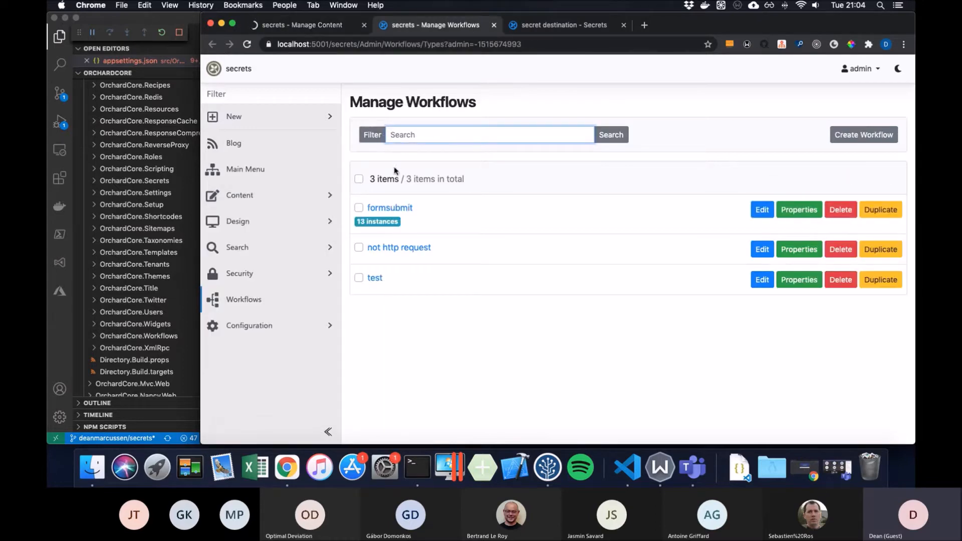
click(403, 208)
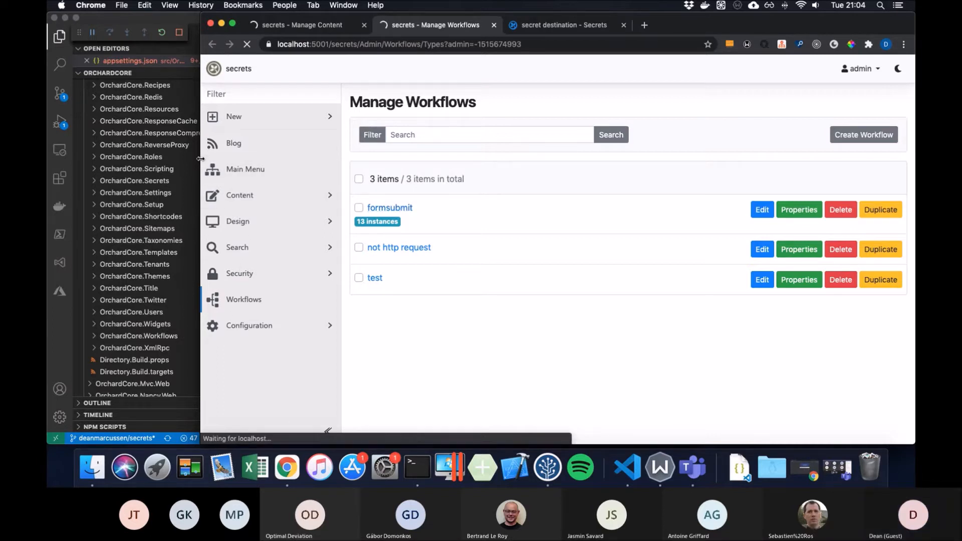
- Widen the browser, edit the HTTP request event, and select the webhook URL's token
drag(201, 172, 115, 171)
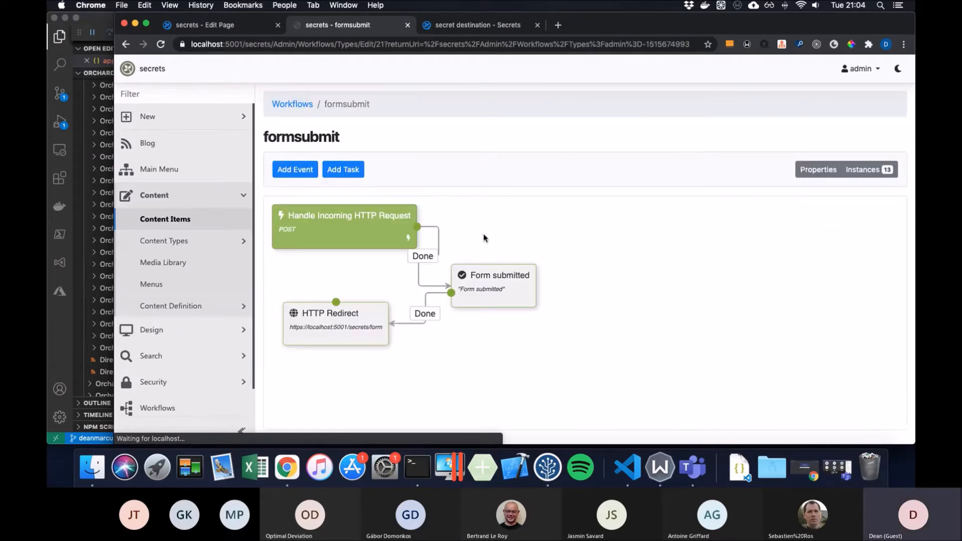
click(346, 222)
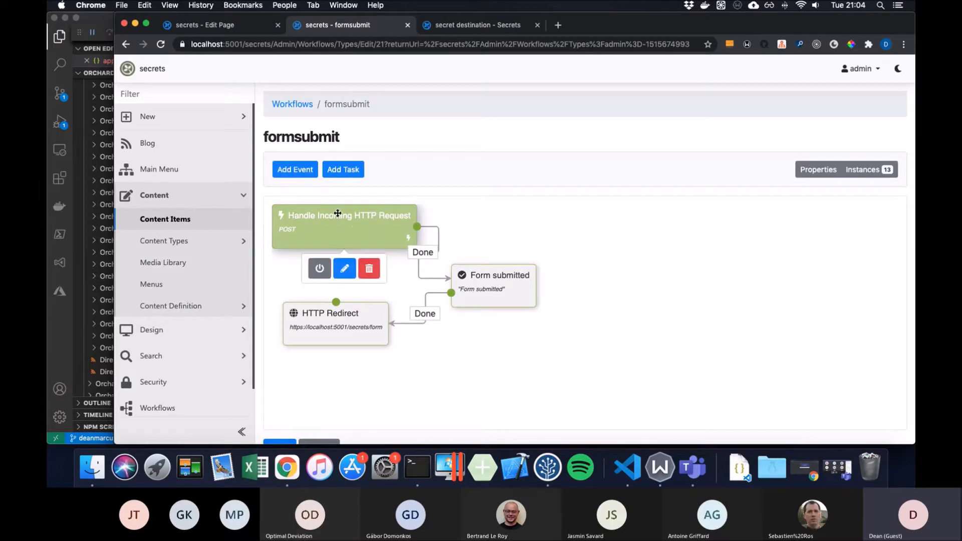
click(345, 271)
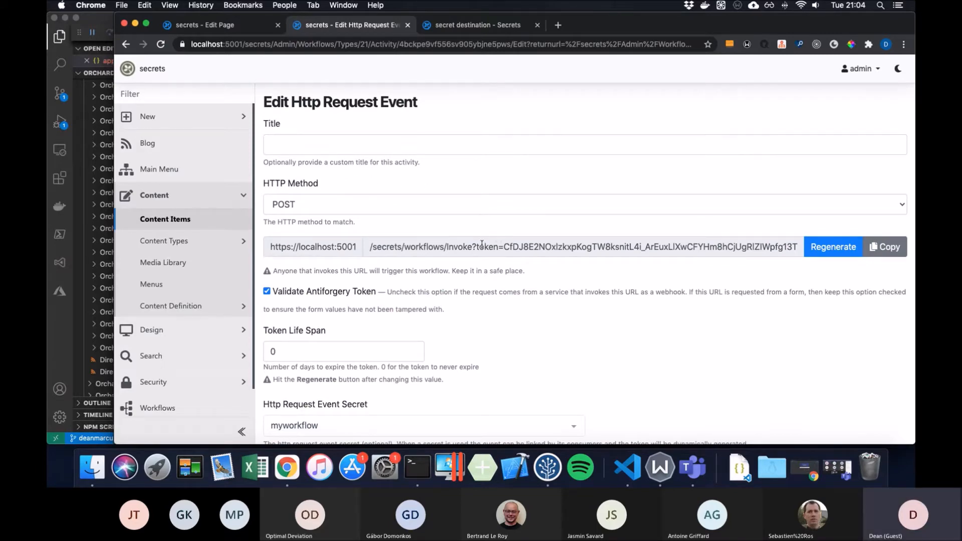
drag(503, 246, 716, 245)
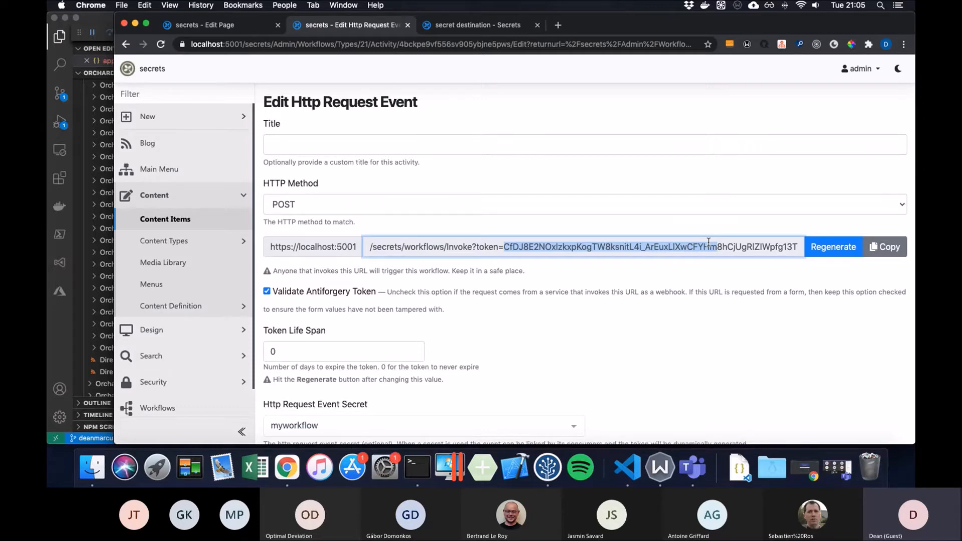
- In the Form page editor, expand the Form widget and select the token in its Action URL
click(265, 31)
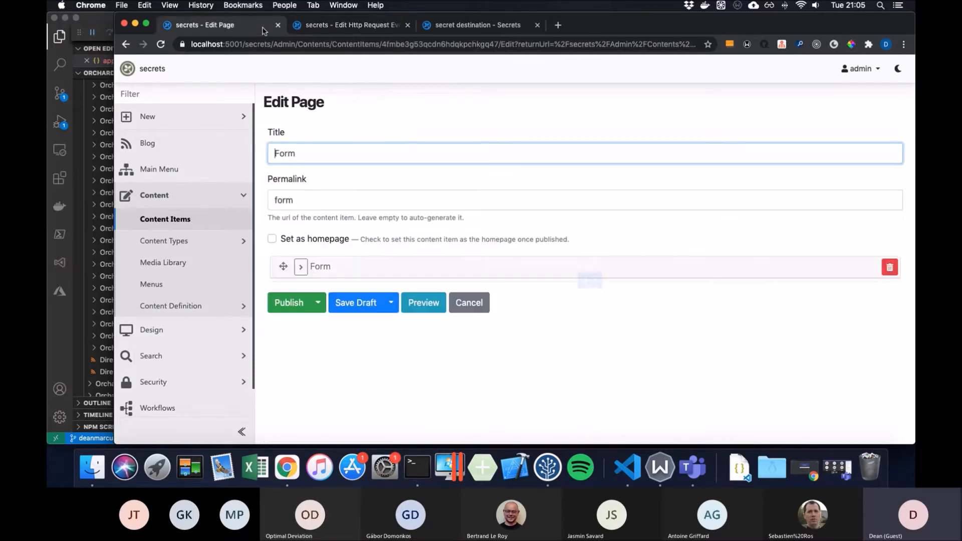
click(302, 268)
click(467, 310)
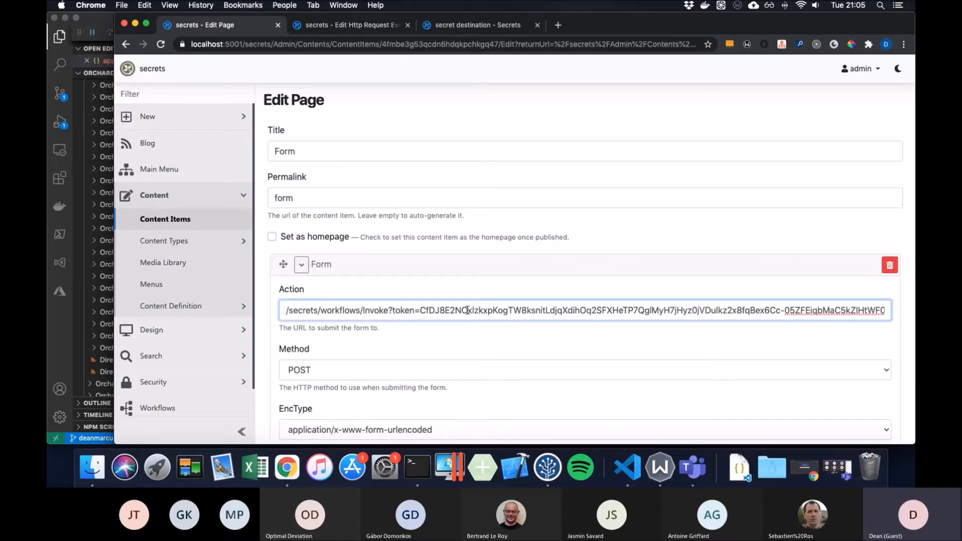
double_click(467, 311)
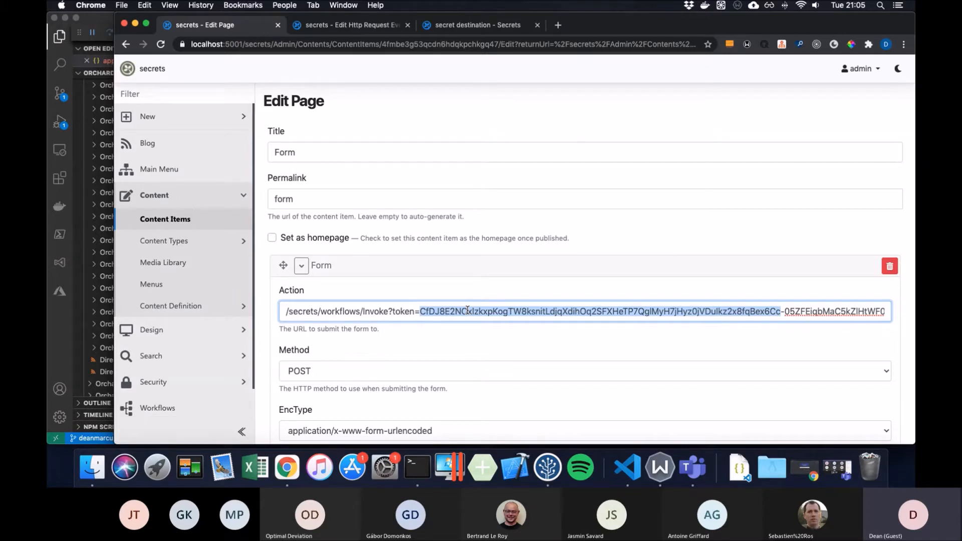
- Inspect the Http Request Event Secret choices, then cancel the event form without saving
click(361, 26)
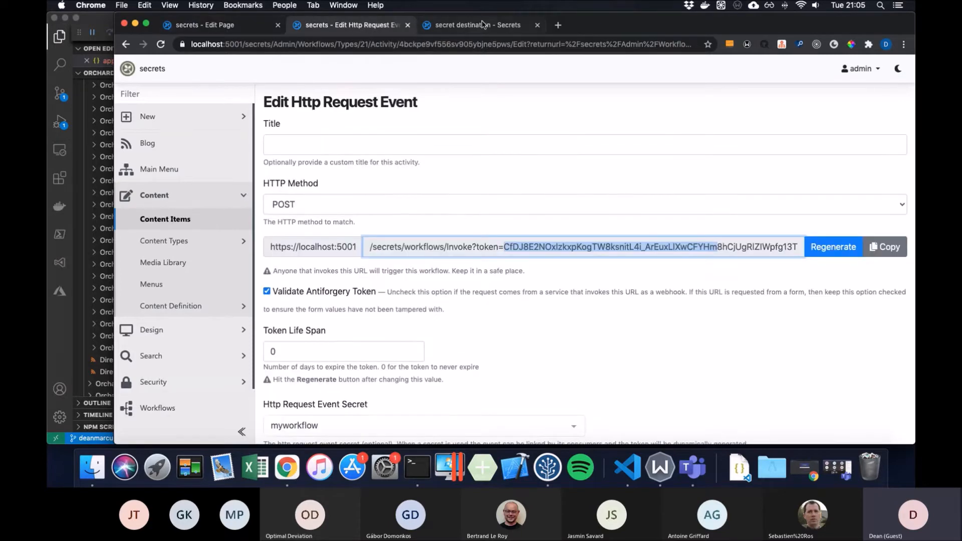
scroll(534, 199, down, 3)
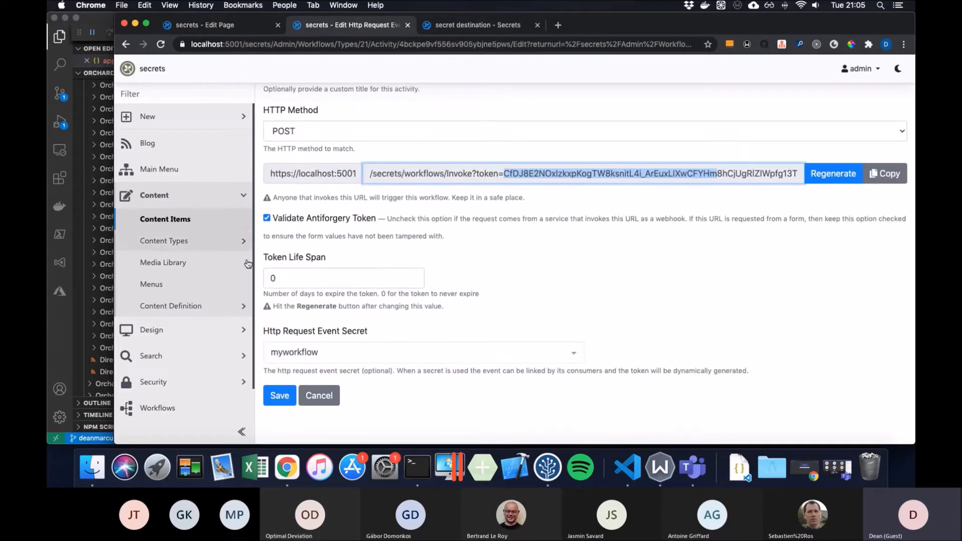
click(574, 358)
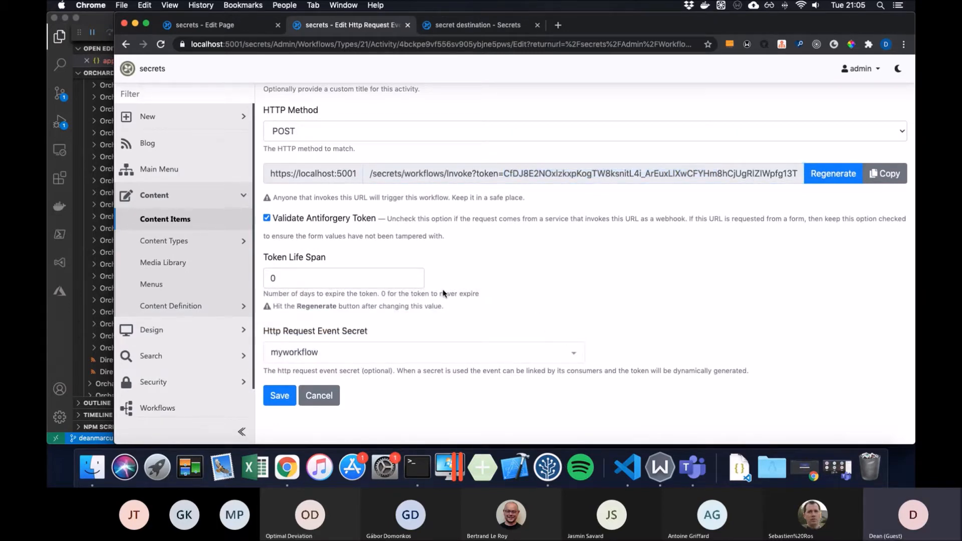
click(338, 404)
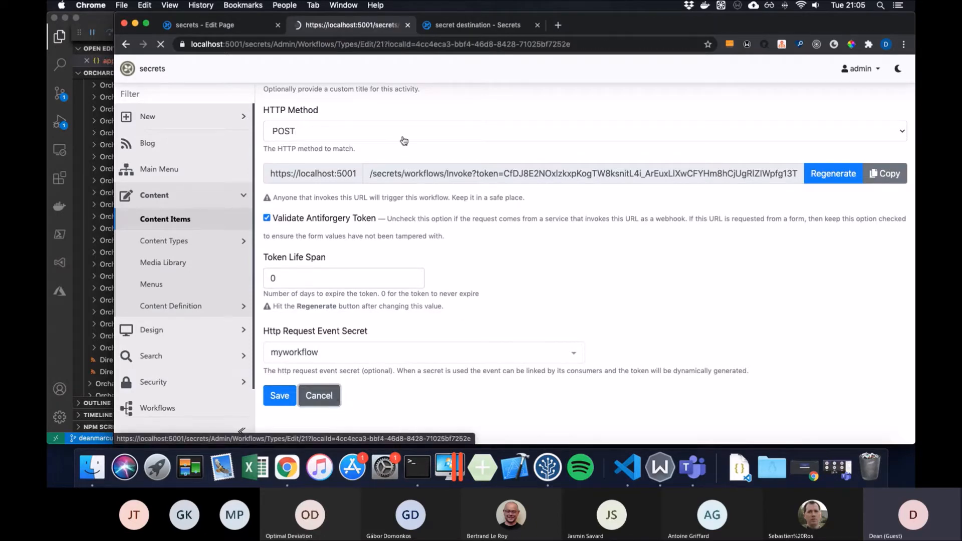
scroll(215, 307, down, 2)
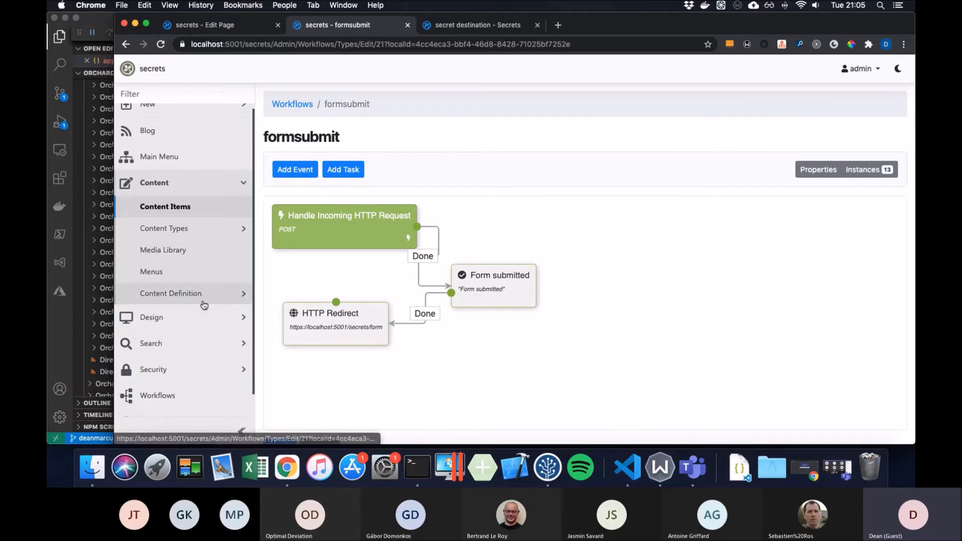
- Create and save a new workflow named 'new one'
click(191, 382)
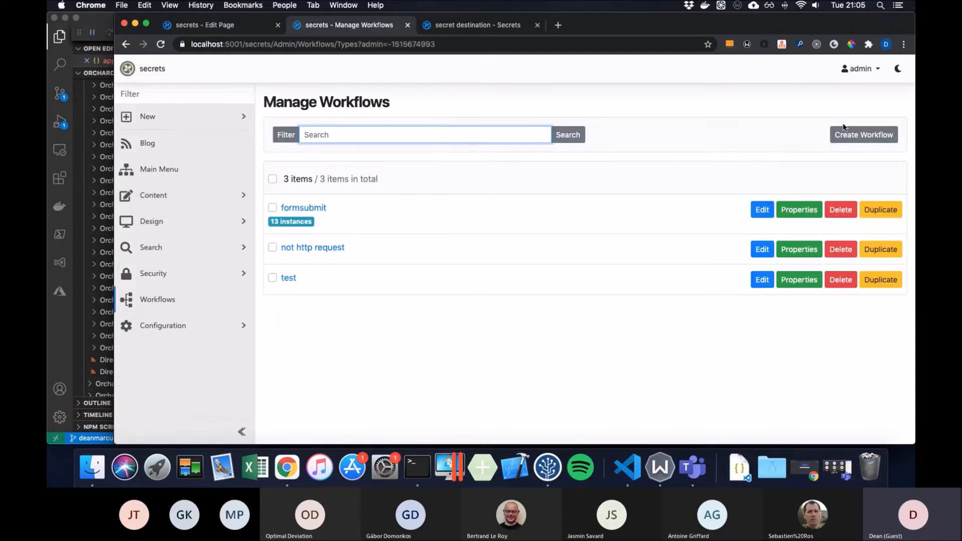
click(864, 135)
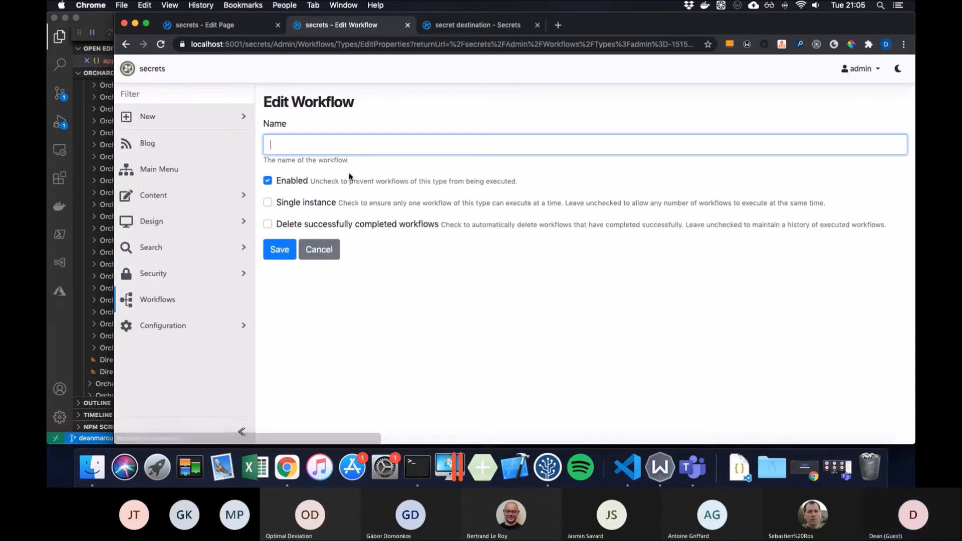
text(new one)
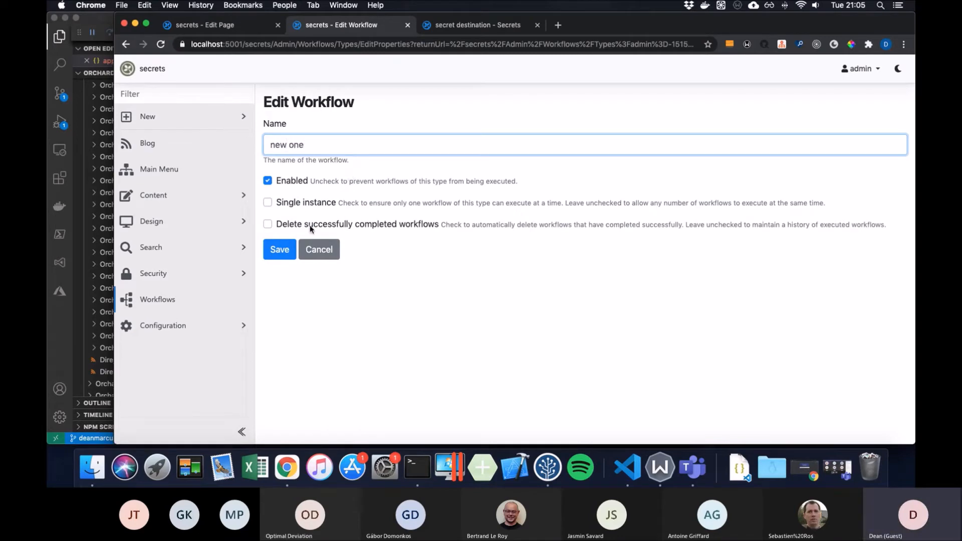
click(281, 250)
click(300, 171)
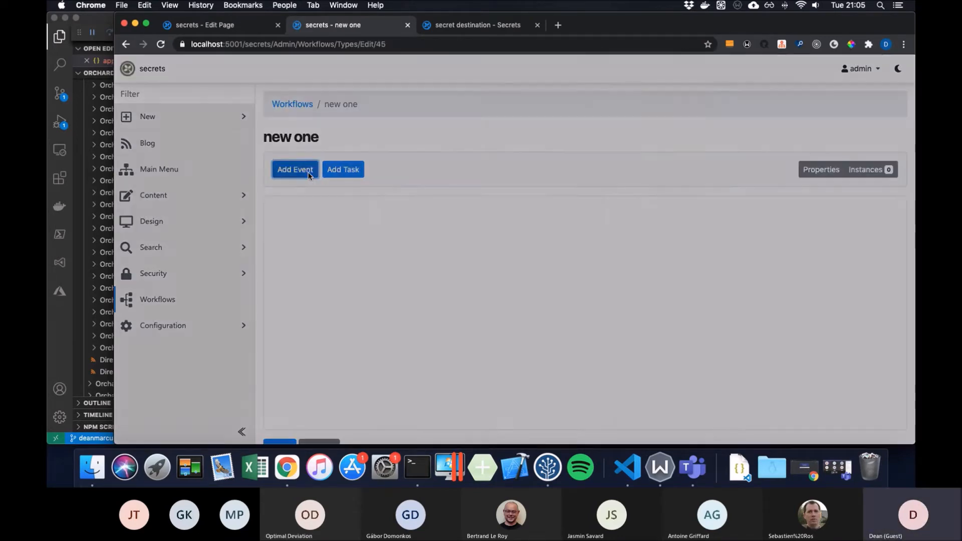
click(360, 197)
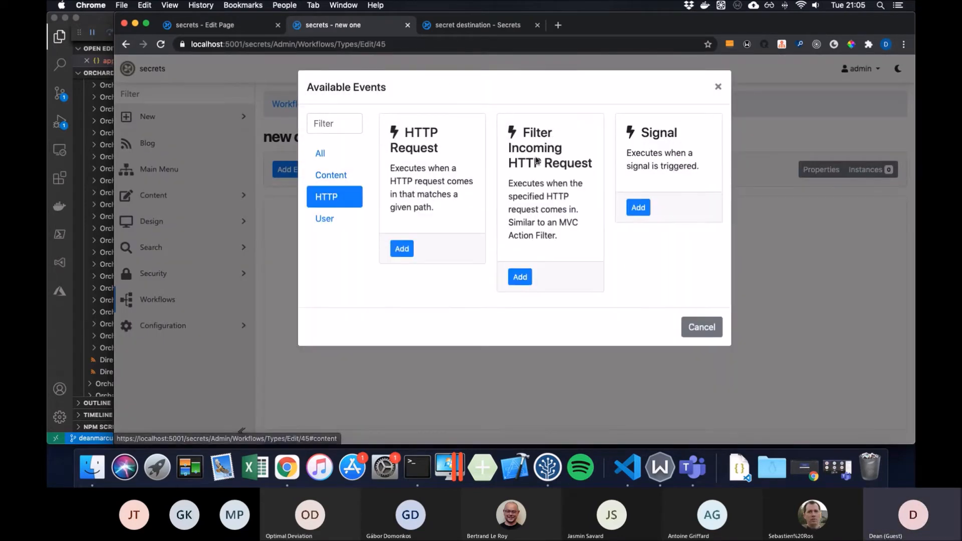
click(408, 252)
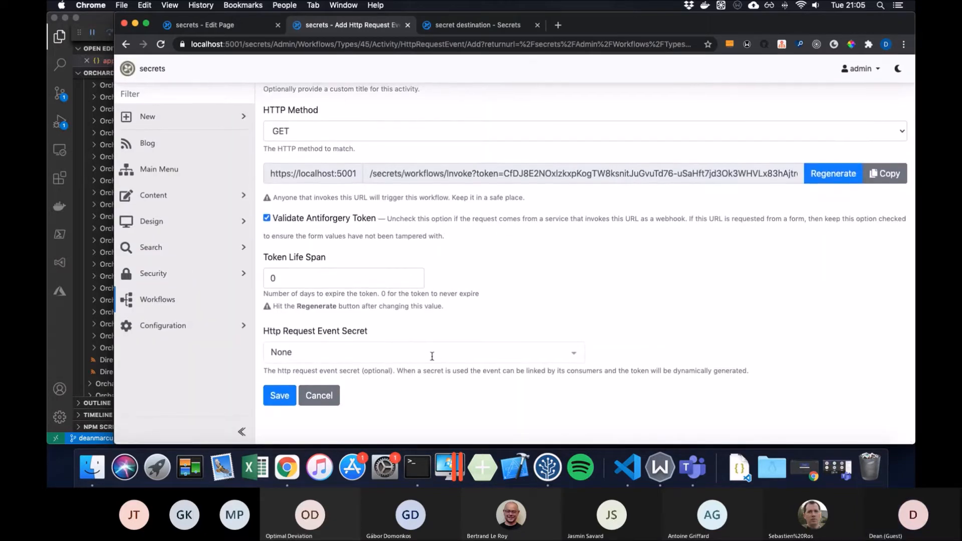
click(429, 352)
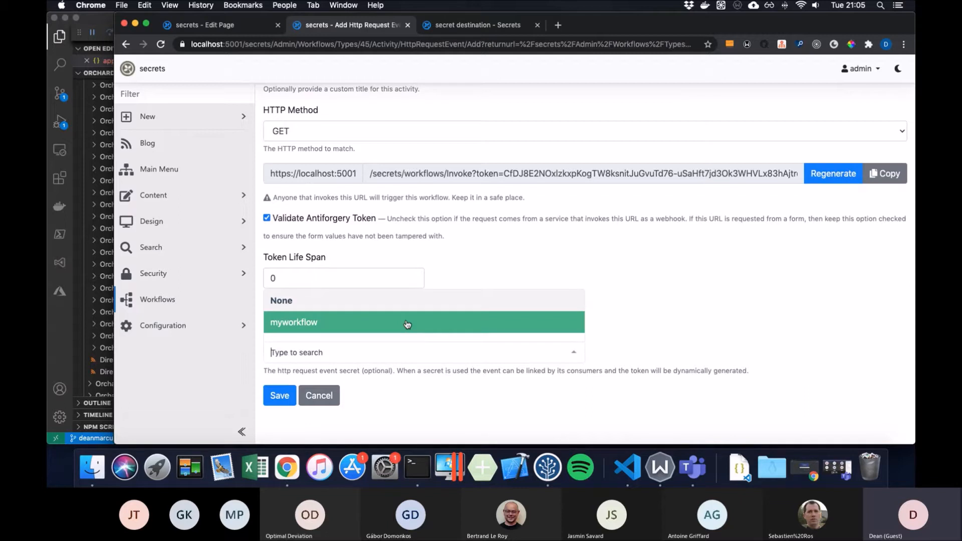
text(newwor)
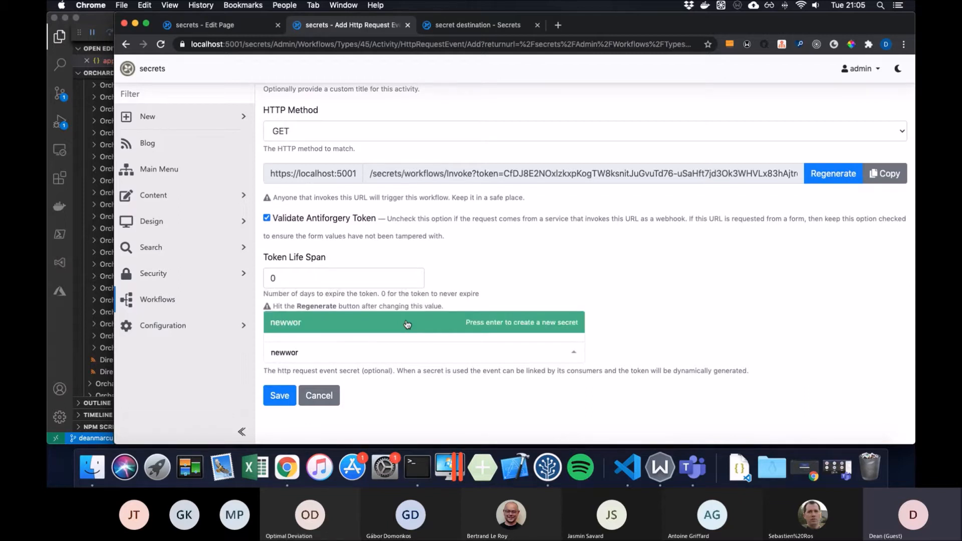
text(kflow)
click(412, 322)
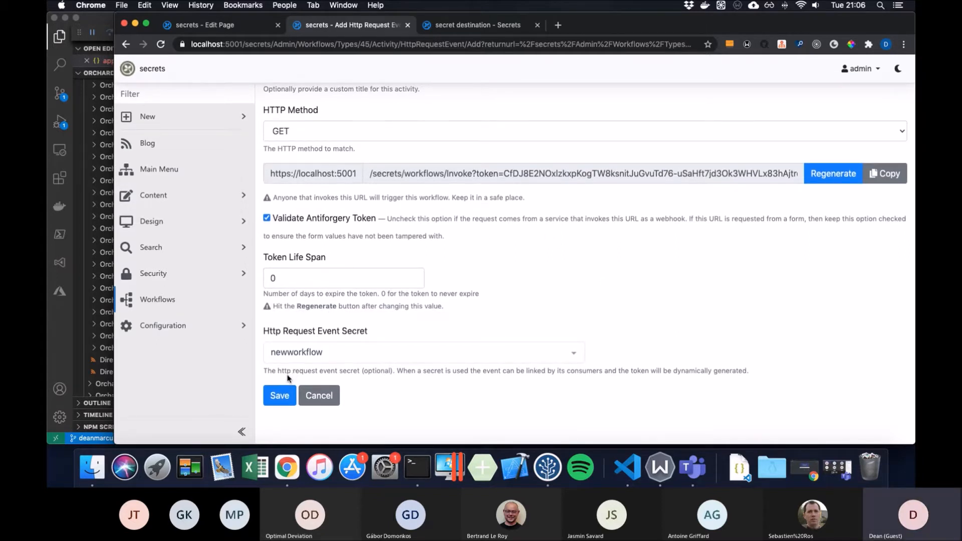
click(379, 355)
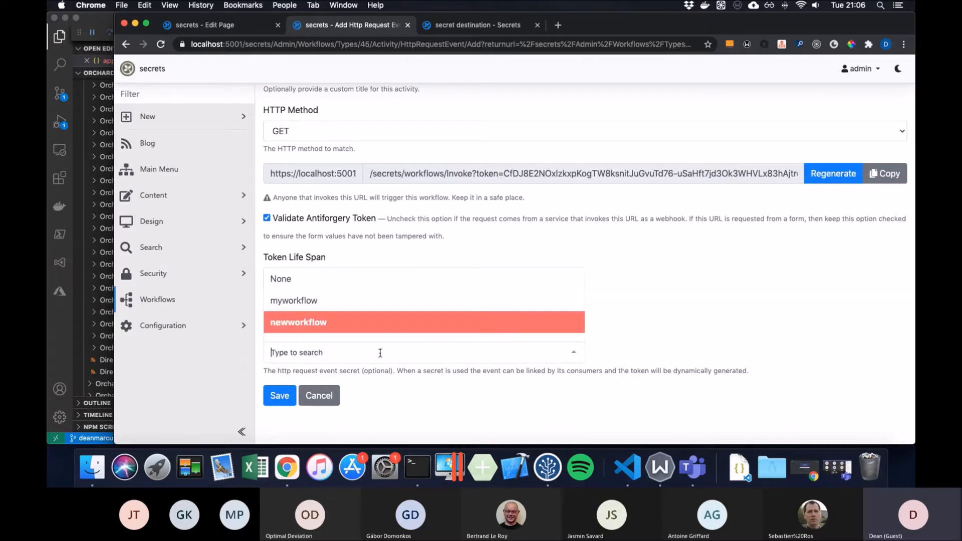
click(381, 302)
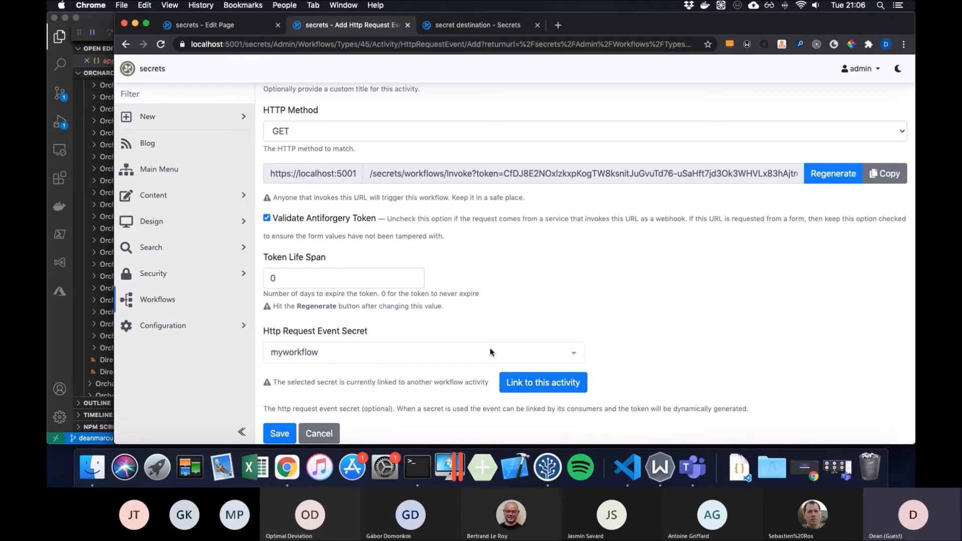
click(401, 355)
click(381, 331)
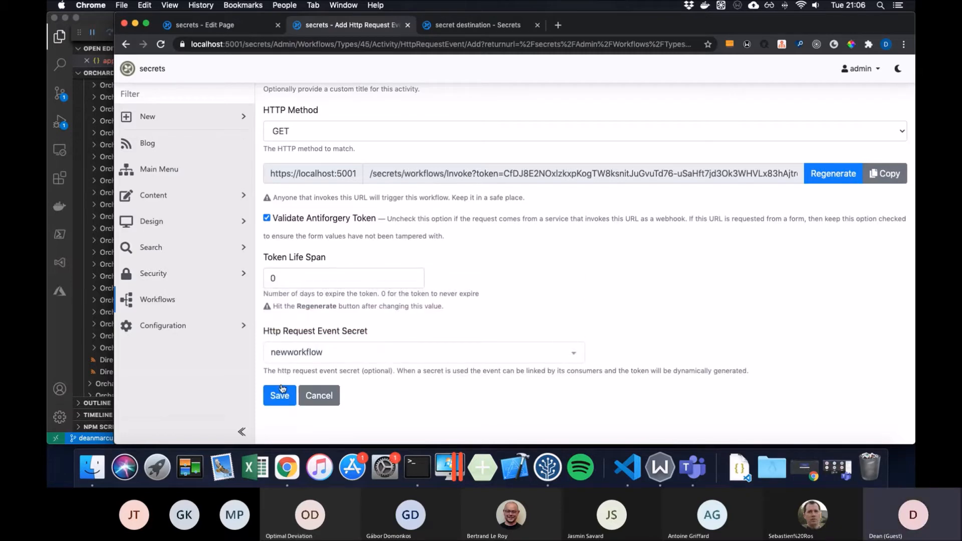
click(288, 399)
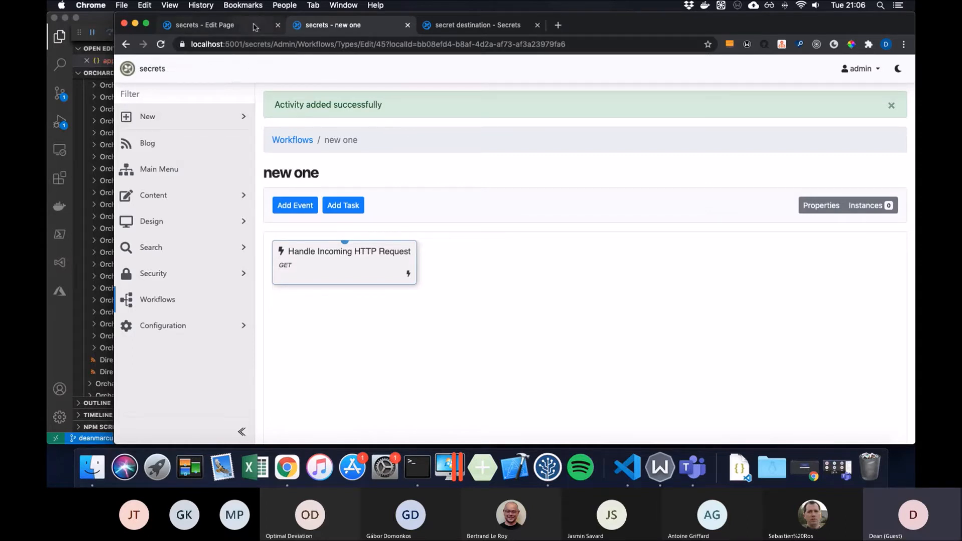
- Open the Content Items list in a new browser tab
click(214, 195)
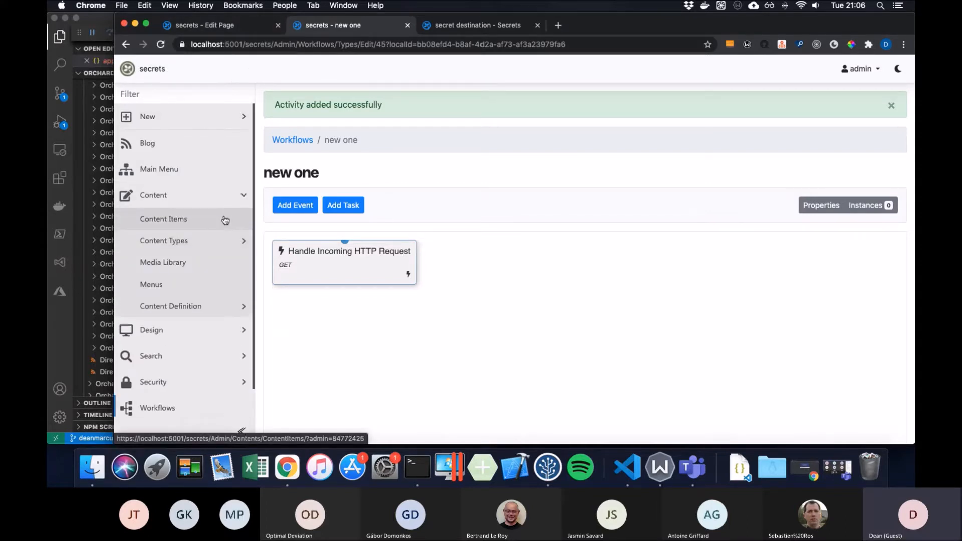
right_click(225, 220)
click(246, 218)
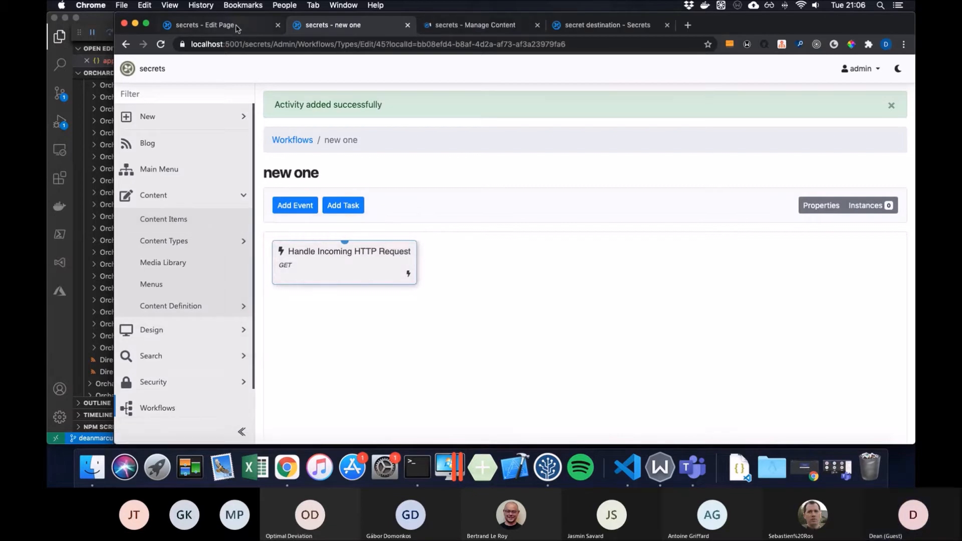
click(237, 26)
scroll(455, 250, down, 5)
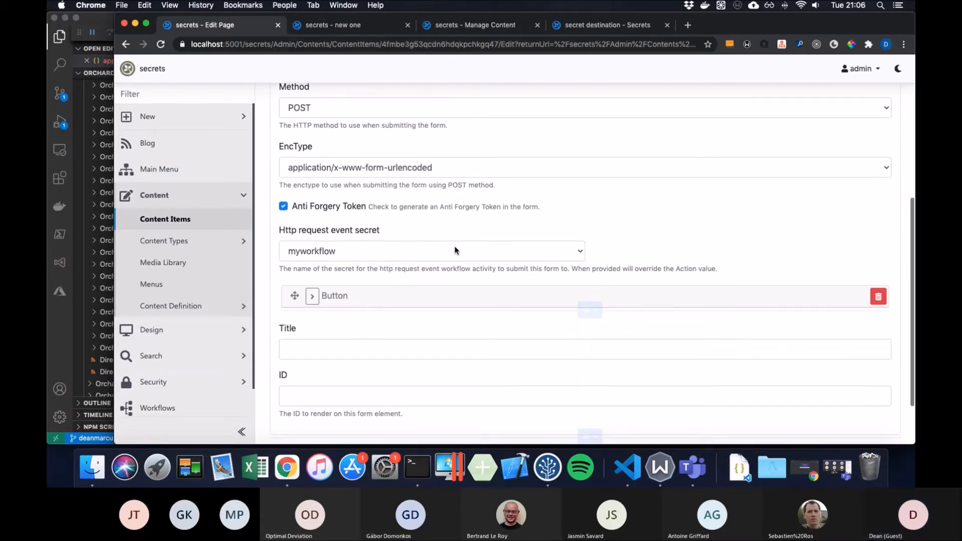
click(538, 244)
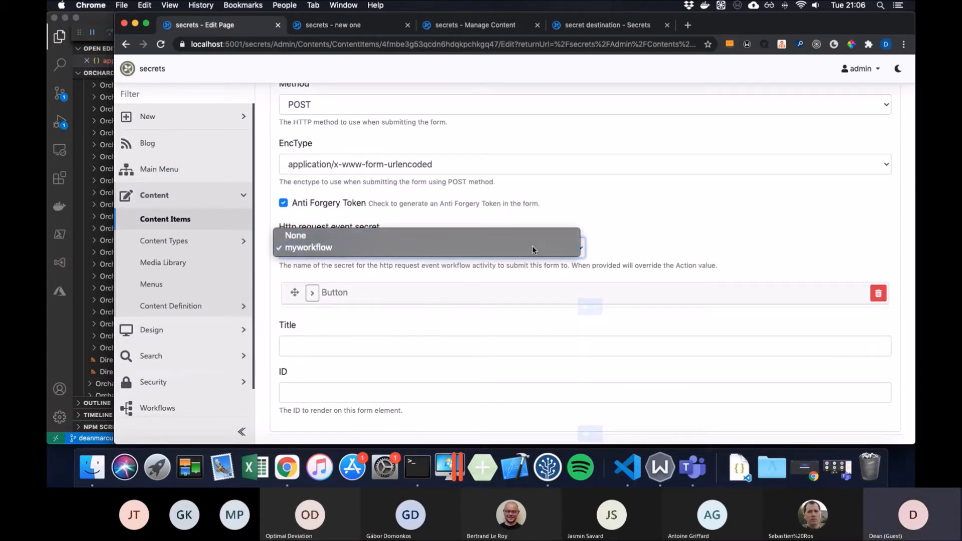
click(532, 247)
scroll(684, 214, up, 3)
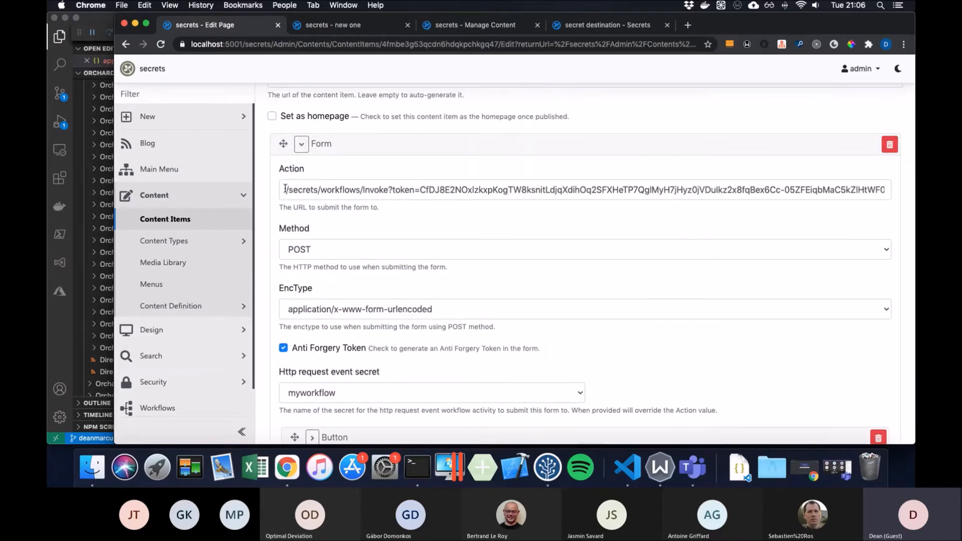
drag(285, 190, 752, 186)
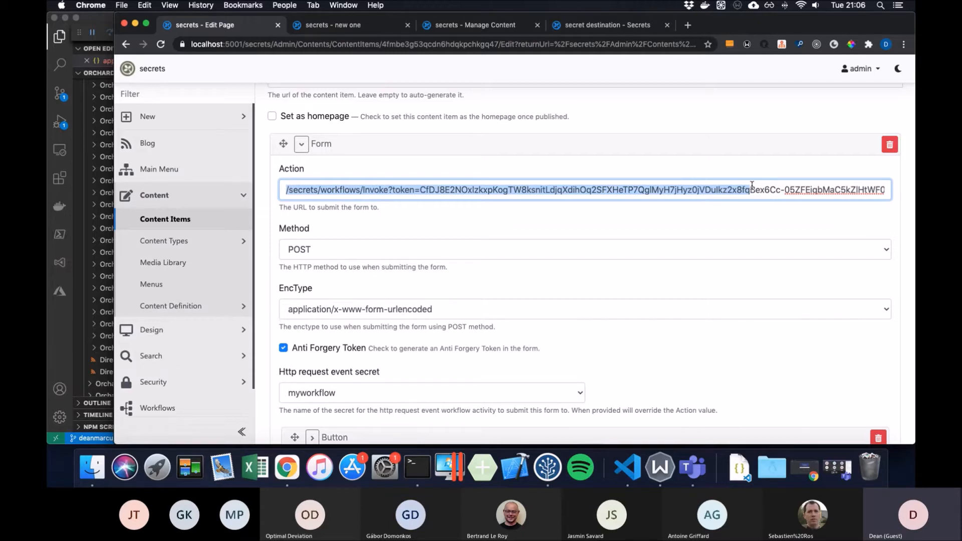
scroll(470, 185, down, 2)
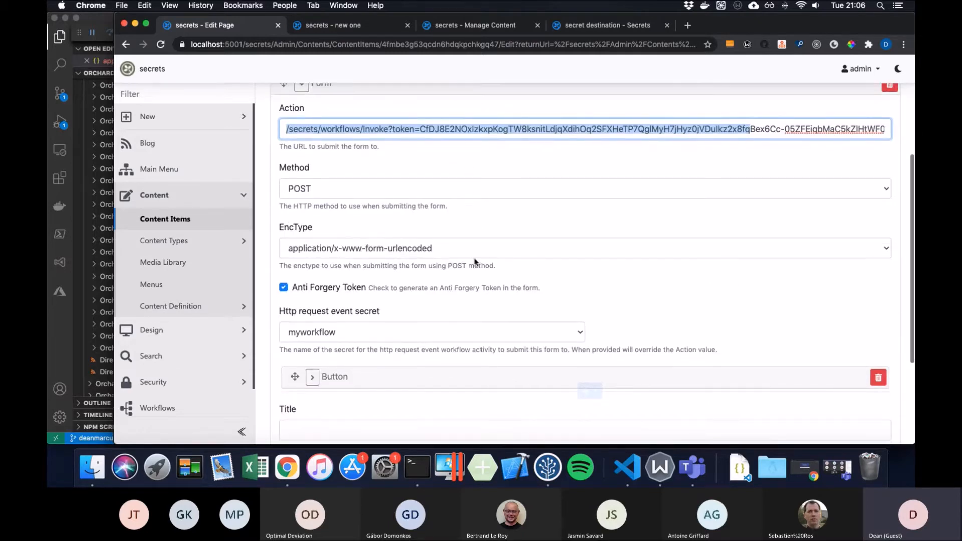
click(578, 335)
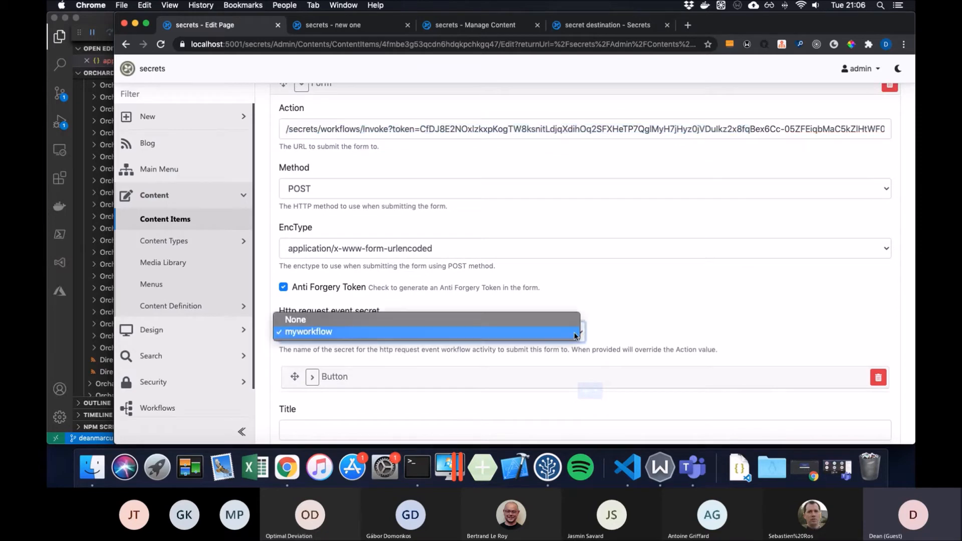
click(520, 332)
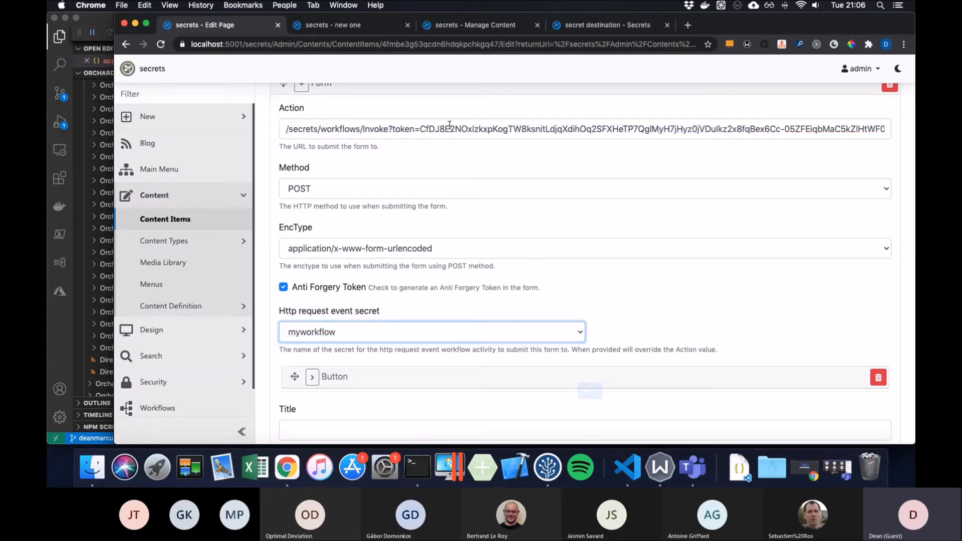
- Open the published Form page in a new tab from the content items list
click(449, 28)
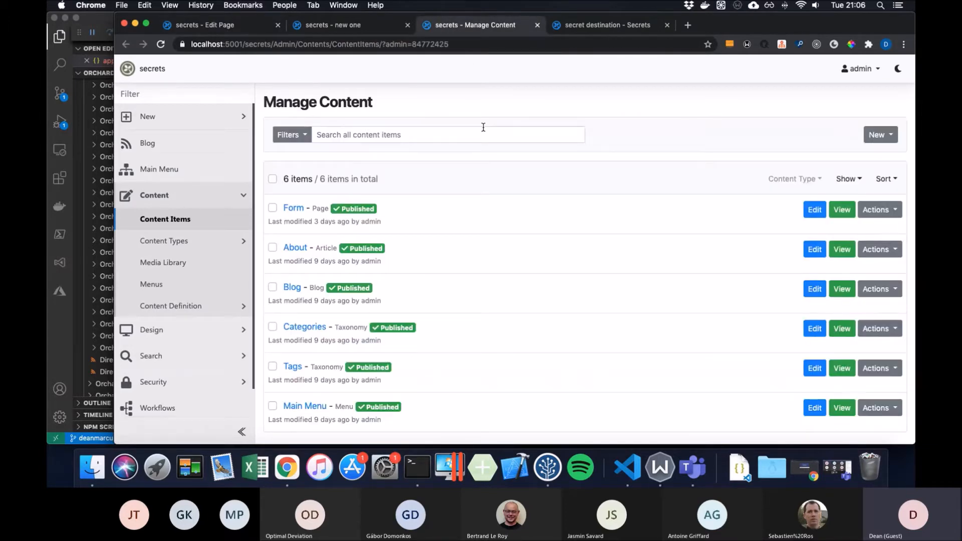
right_click(842, 209)
click(822, 212)
click(595, 30)
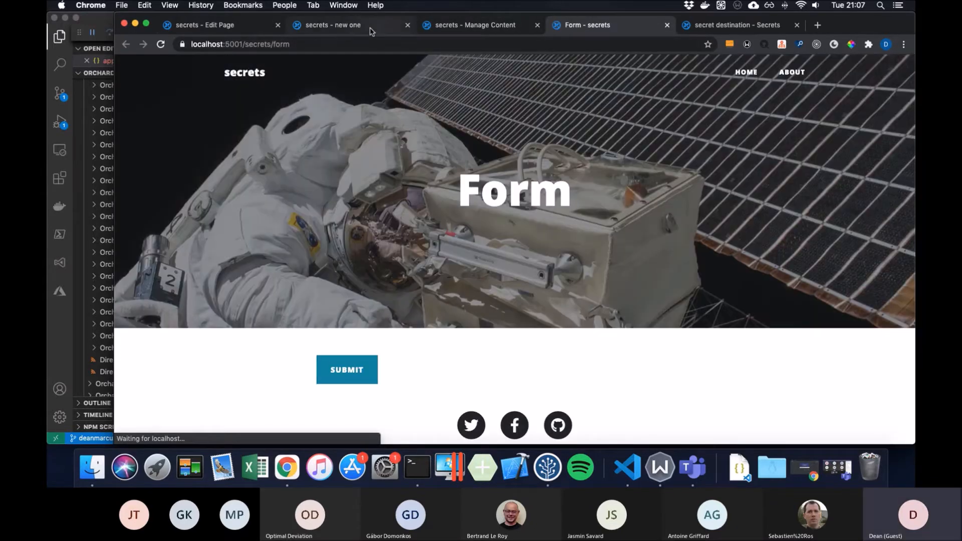
- Replace the form Action with '/' and publish the page with 'and continue'
click(238, 25)
click(445, 129)
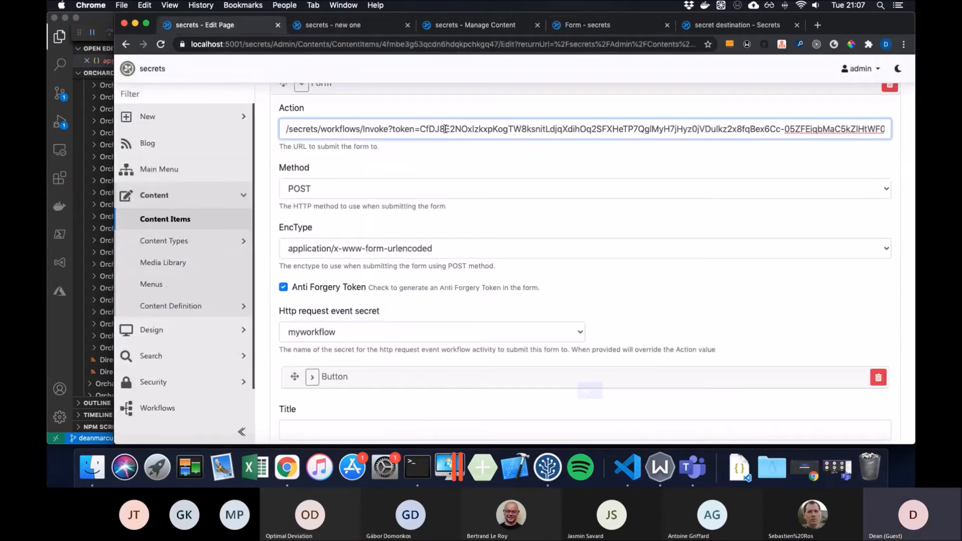
key(super+a)
text(/)
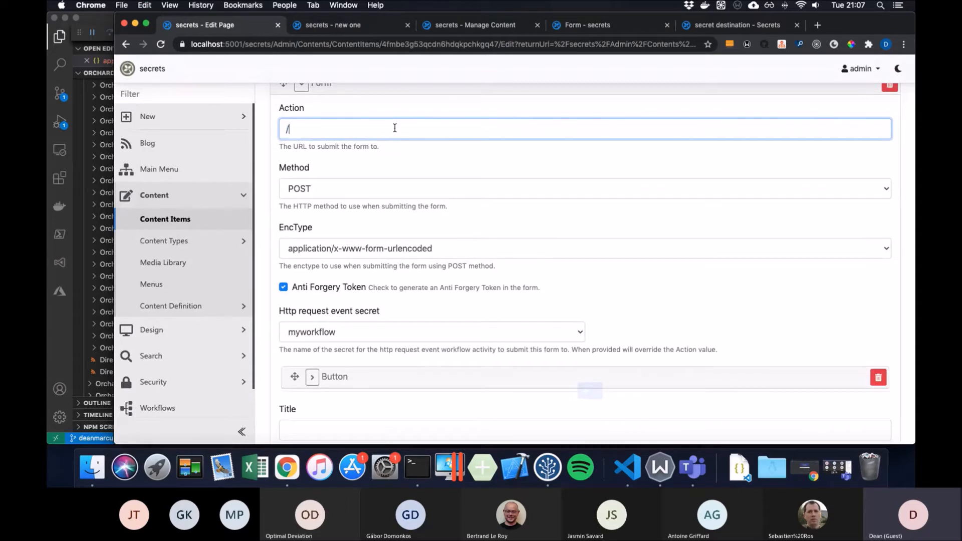
scroll(393, 125, down, 3)
click(319, 394)
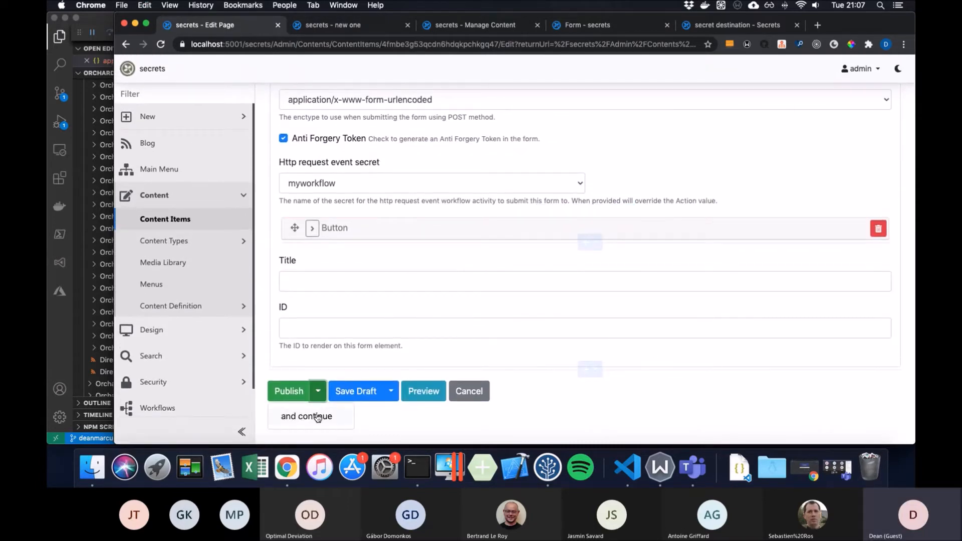
click(317, 415)
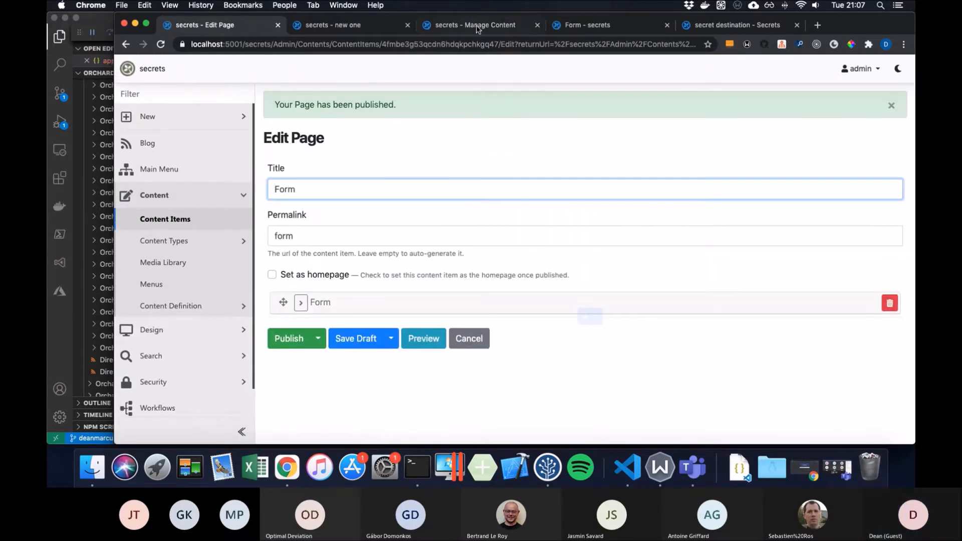
click(470, 24)
- Submit the live 'Form - secrets' page to get 'Form submitted', then return to Edit Page
click(588, 26)
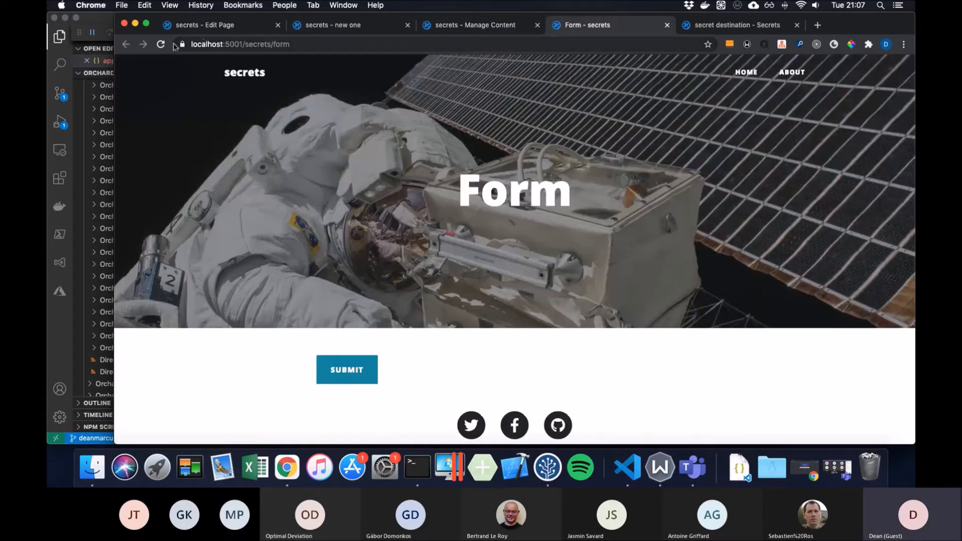
click(349, 370)
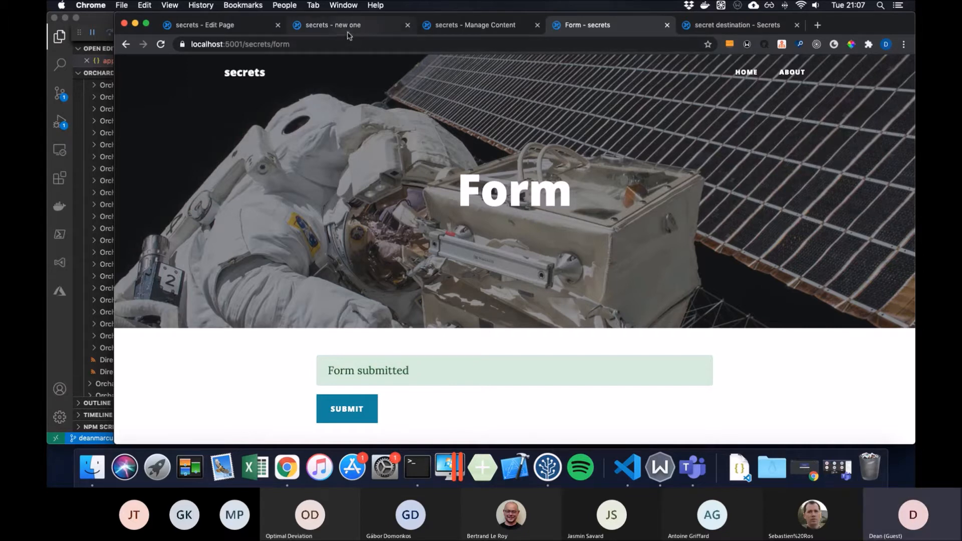
click(261, 32)
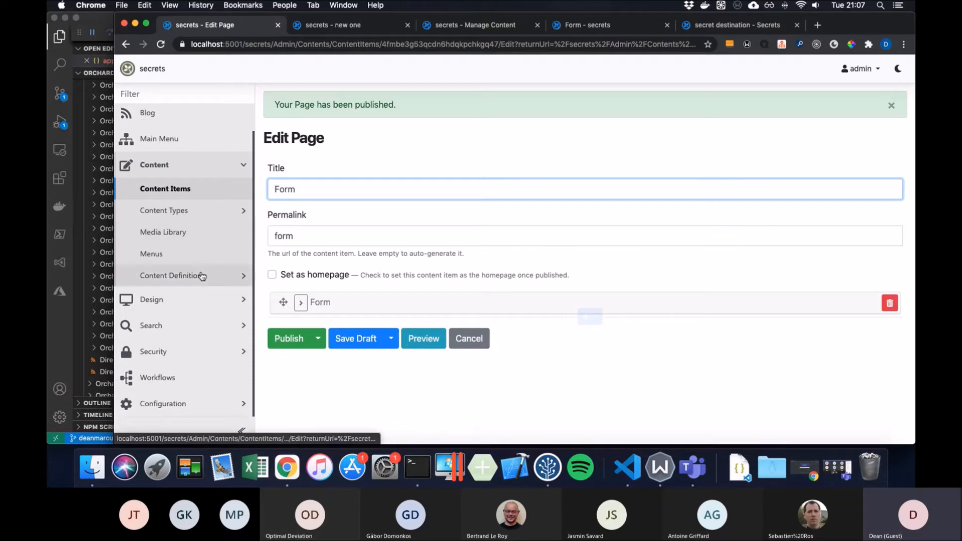
- Go to Configuration > Secrets and open the myworkflow secret for editing
click(222, 403)
scroll(202, 378, down, 2)
scroll(202, 379, down, 2)
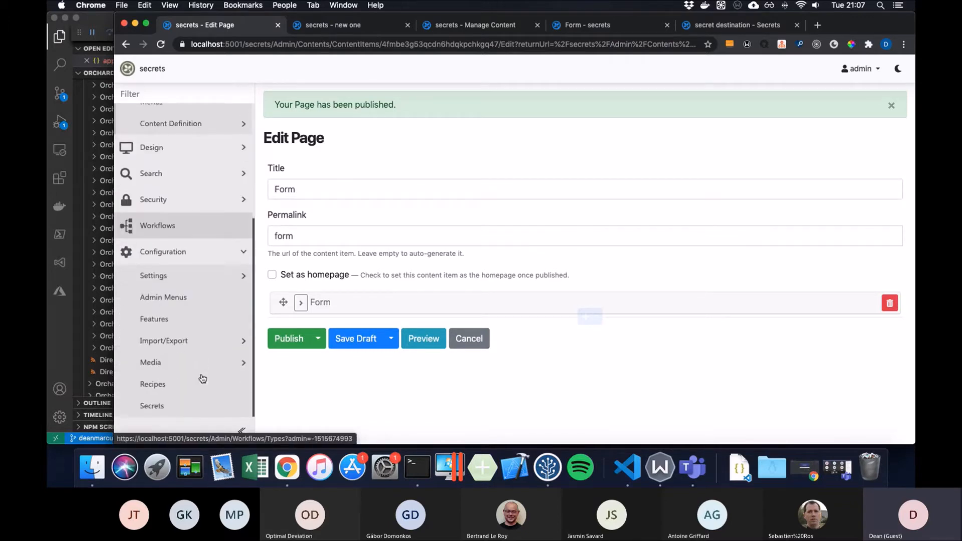
click(176, 404)
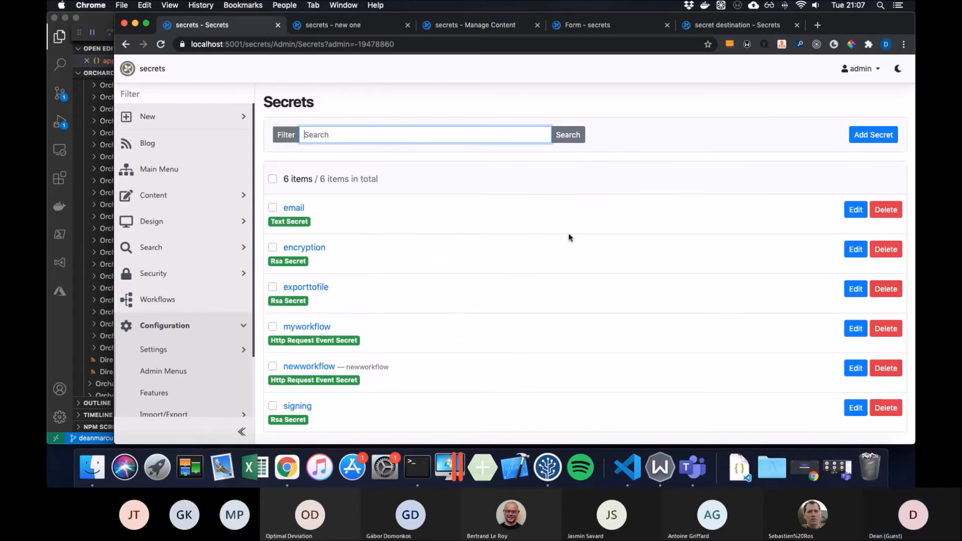
scroll(568, 239, down, 1)
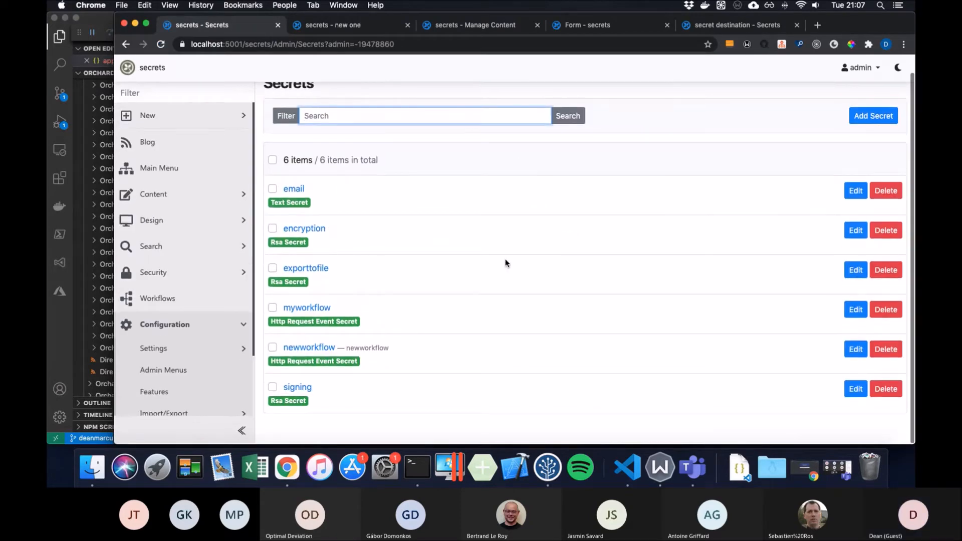
click(856, 311)
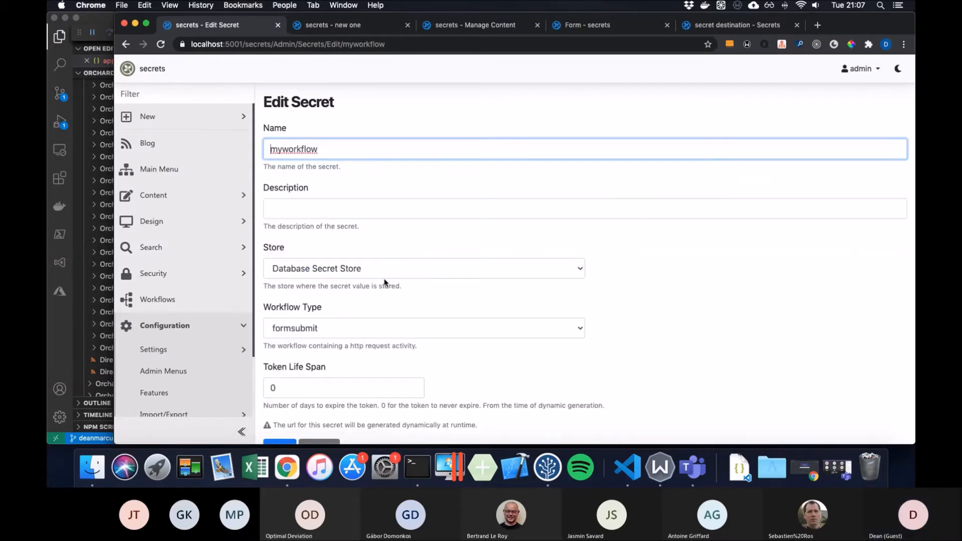
- Check the store stays Database Secret Store and workflow type formsubmit, then return to Secrets
click(528, 269)
click(528, 267)
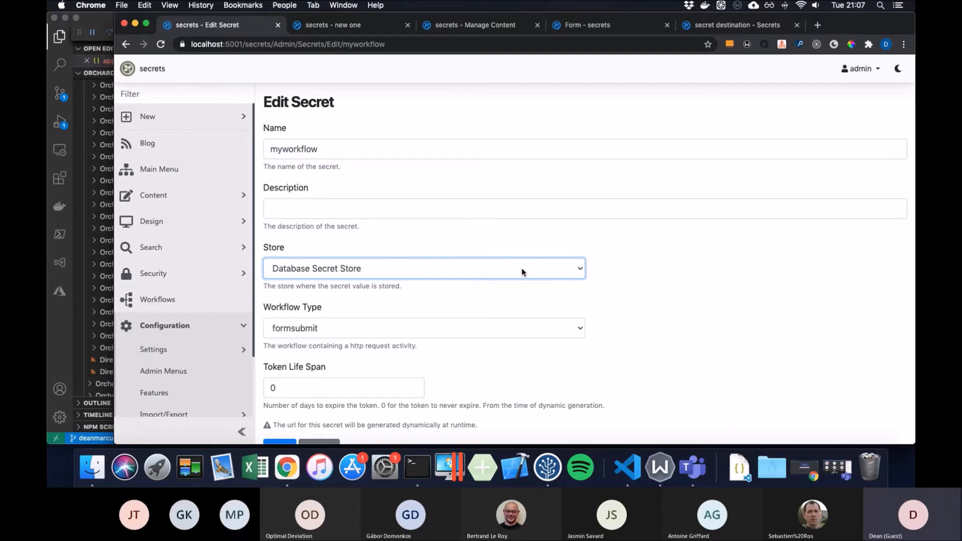
click(523, 272)
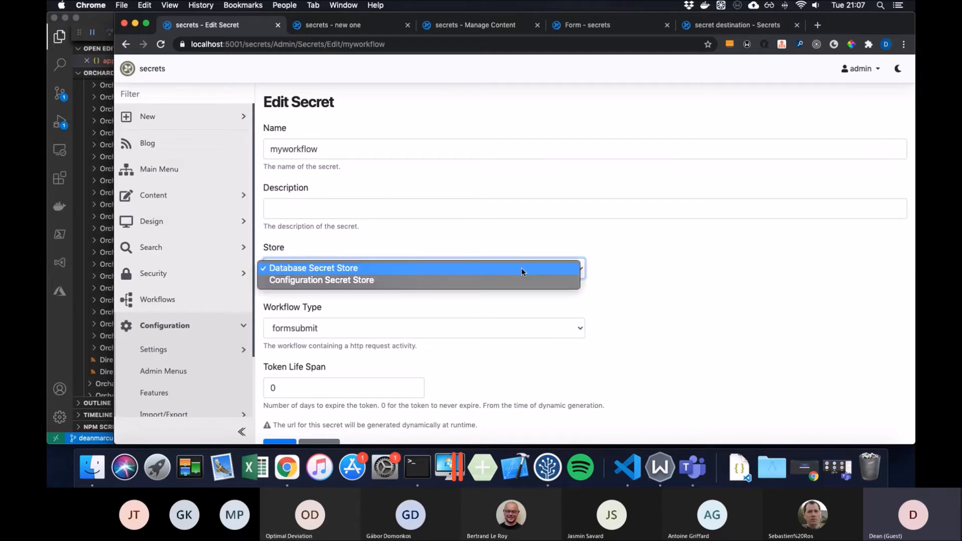
click(632, 275)
click(569, 328)
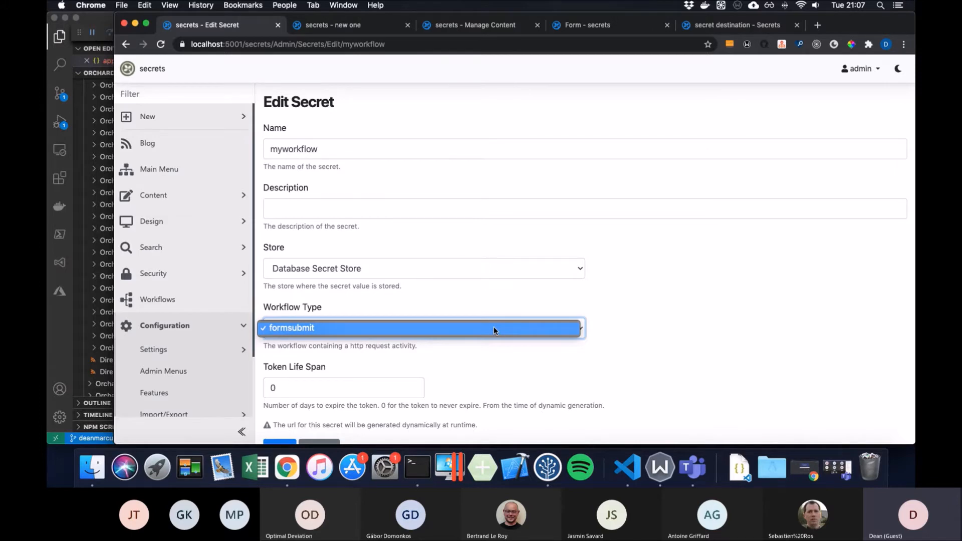
click(642, 323)
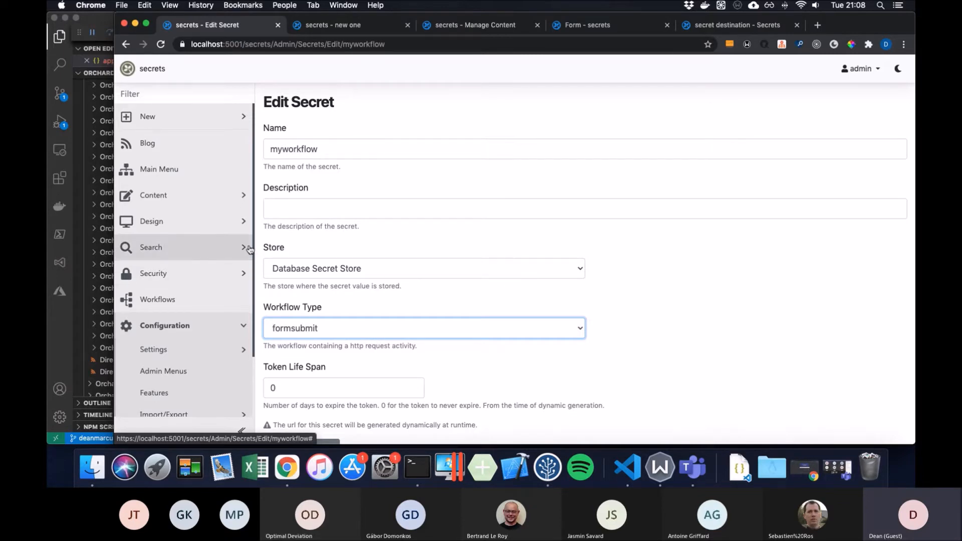
scroll(200, 294, down, 3)
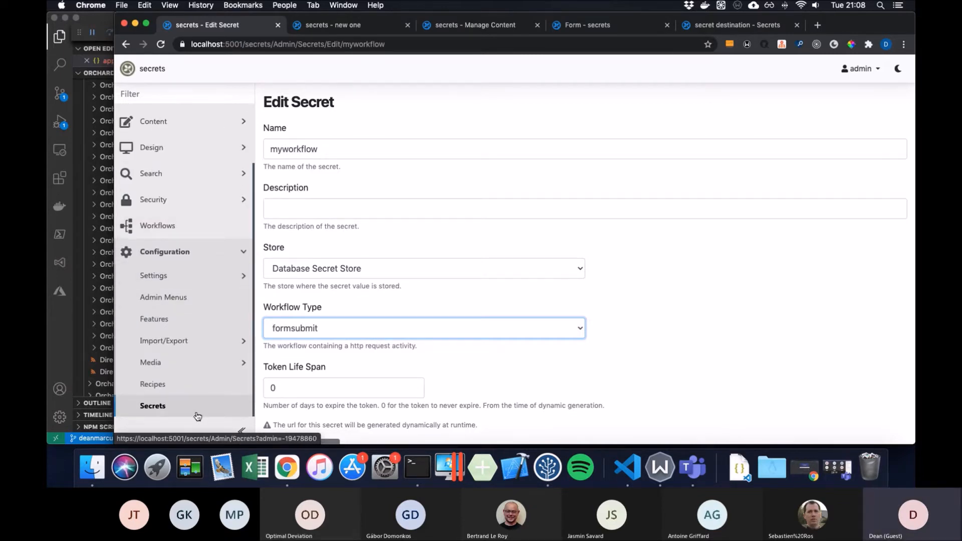
click(199, 412)
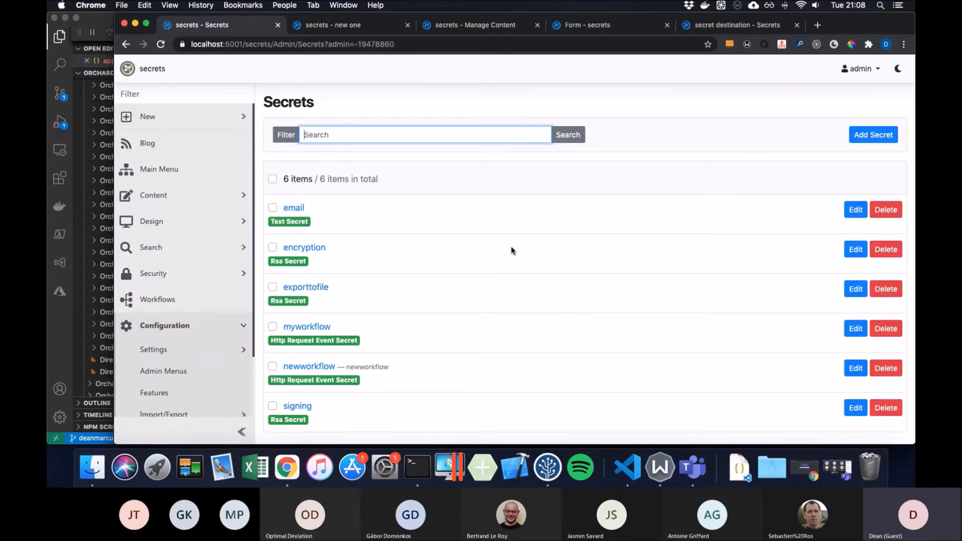
- Edit the exporttofile key-pair secret and narrow Chrome to reveal VS Code beside it
click(856, 289)
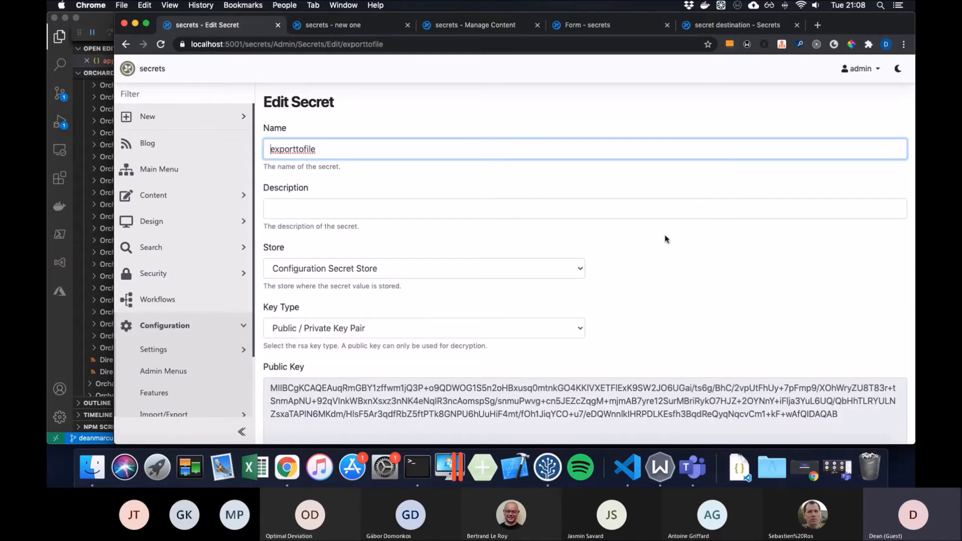
scroll(667, 239, down, 3)
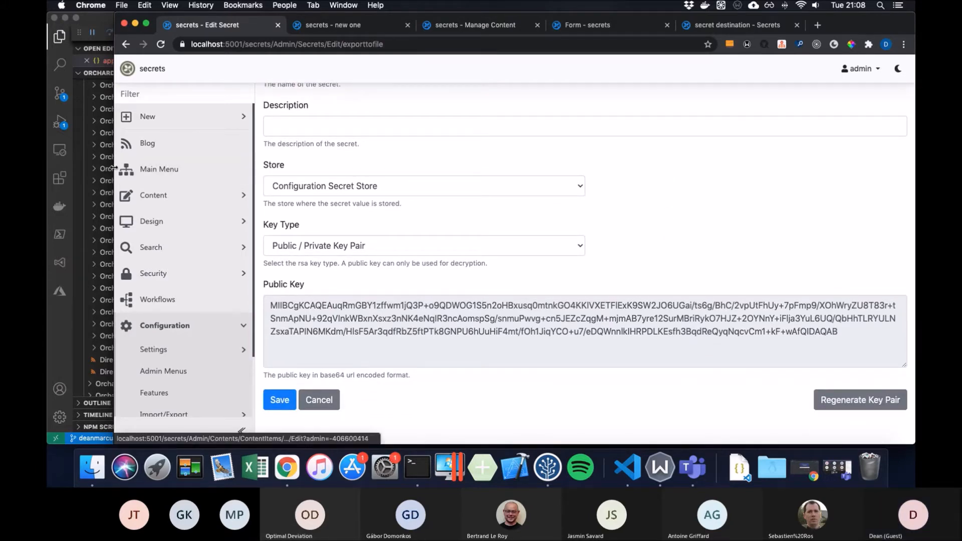
drag(115, 166, 327, 168)
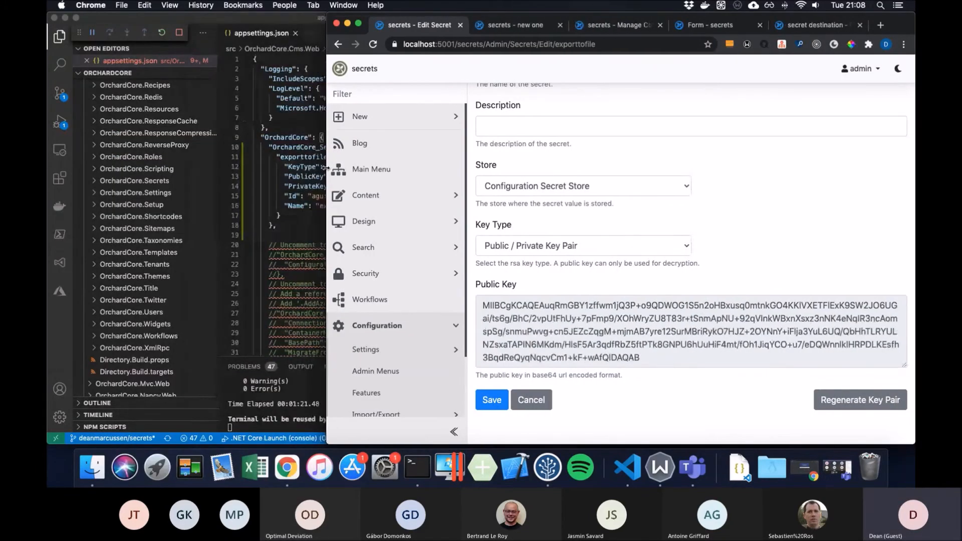
click(309, 127)
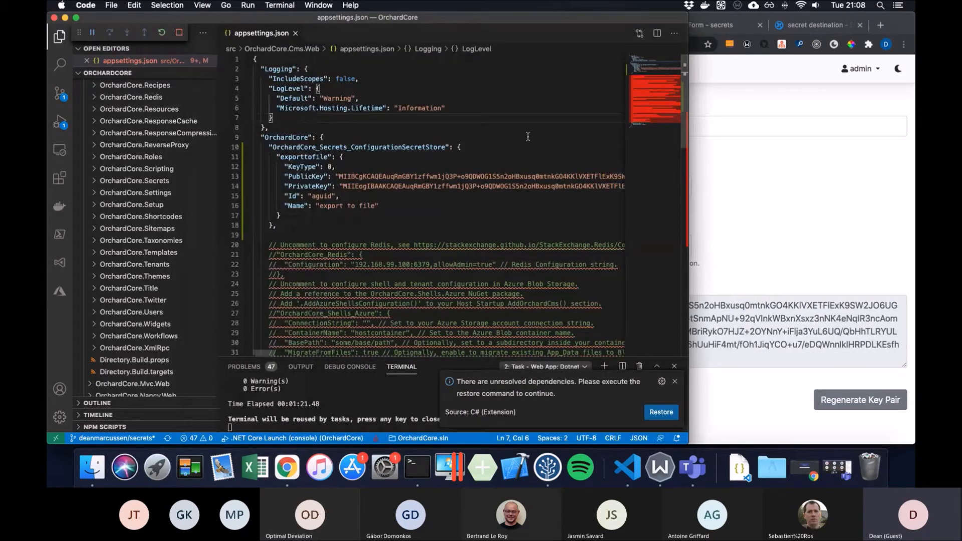
double_click(389, 176)
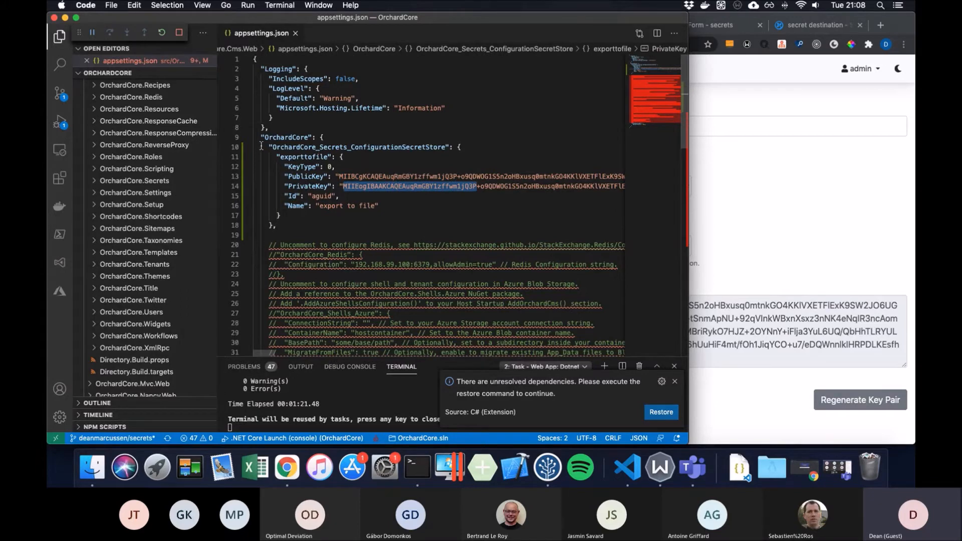
double_click(299, 157)
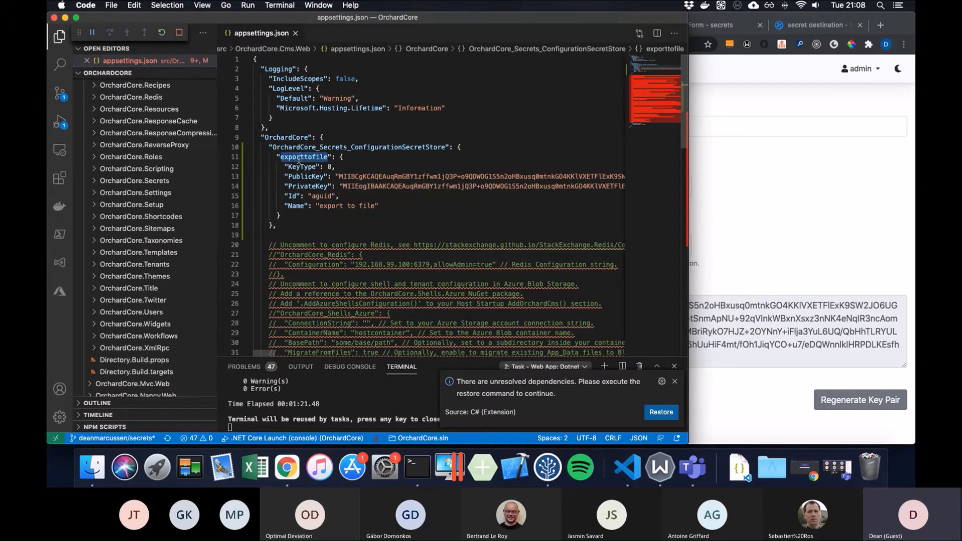
double_click(309, 177)
double_click(308, 187)
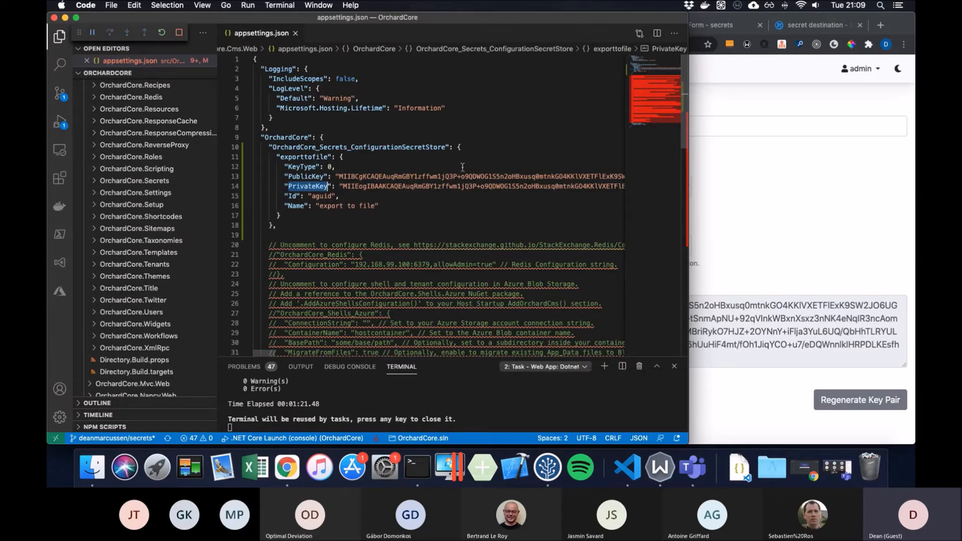
click(715, 198)
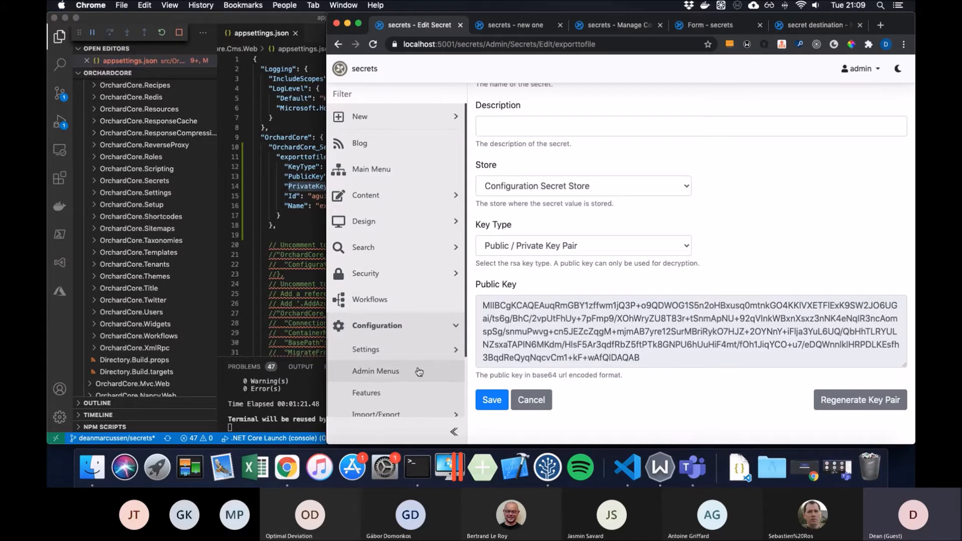
- Execute the Rsa Secrets deployment plan as a File Download, saving RsaSecrets.zip
scroll(401, 366, down, 3)
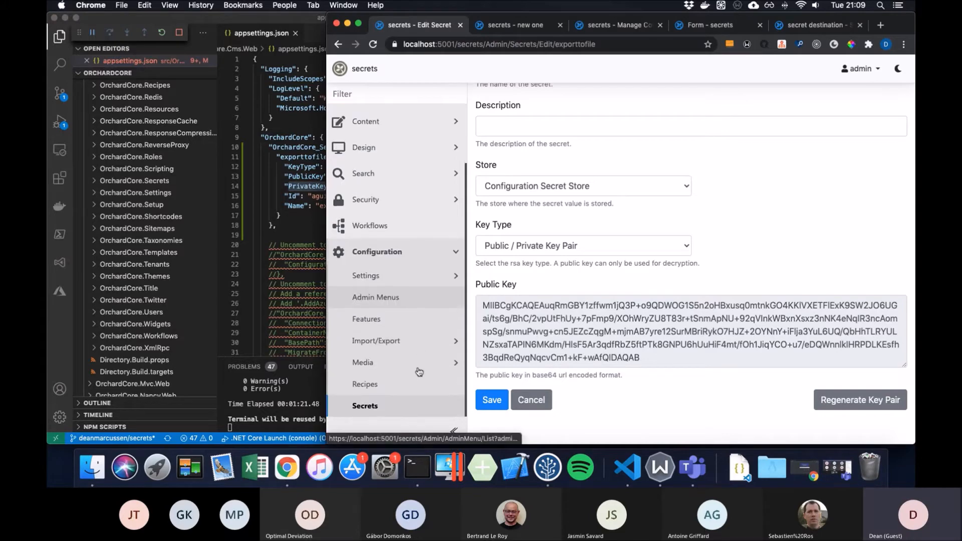
click(417, 342)
click(408, 395)
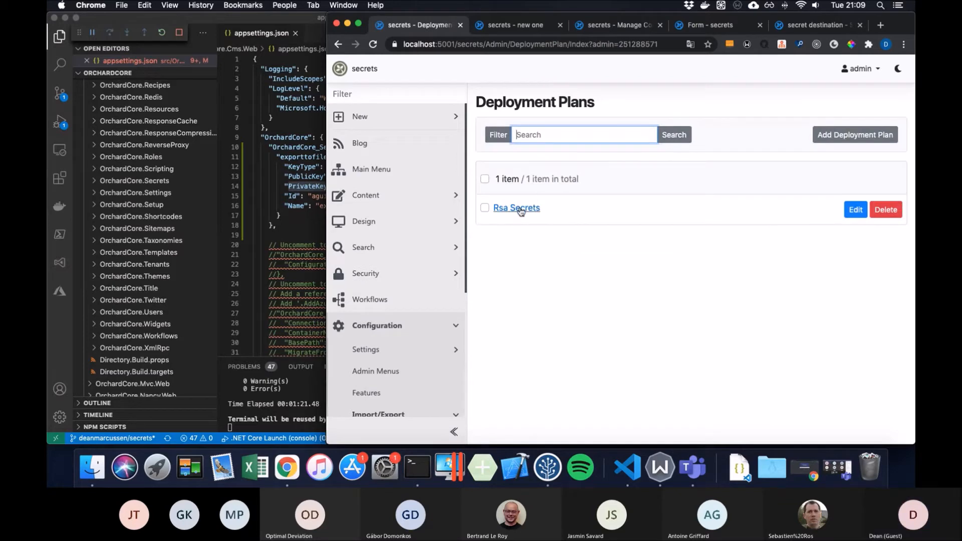
click(521, 210)
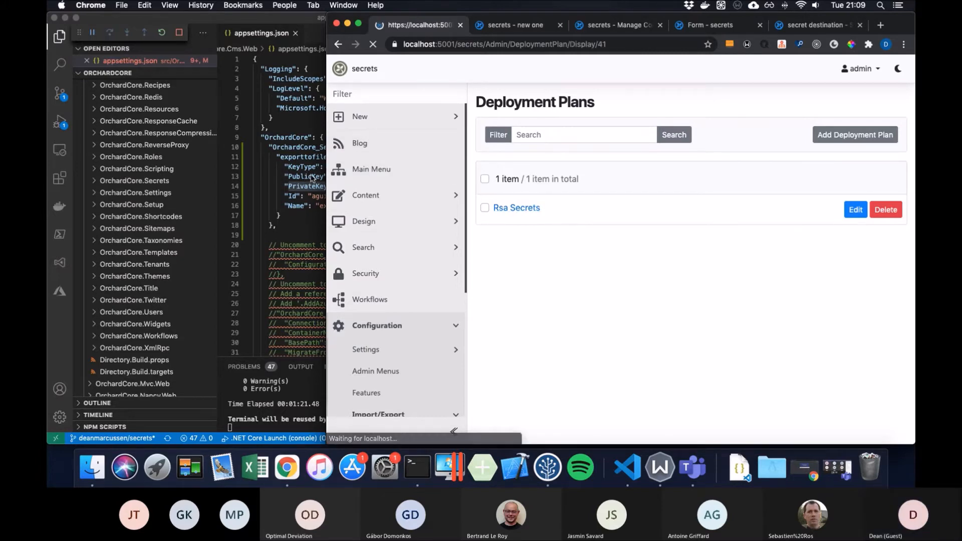
click(516, 135)
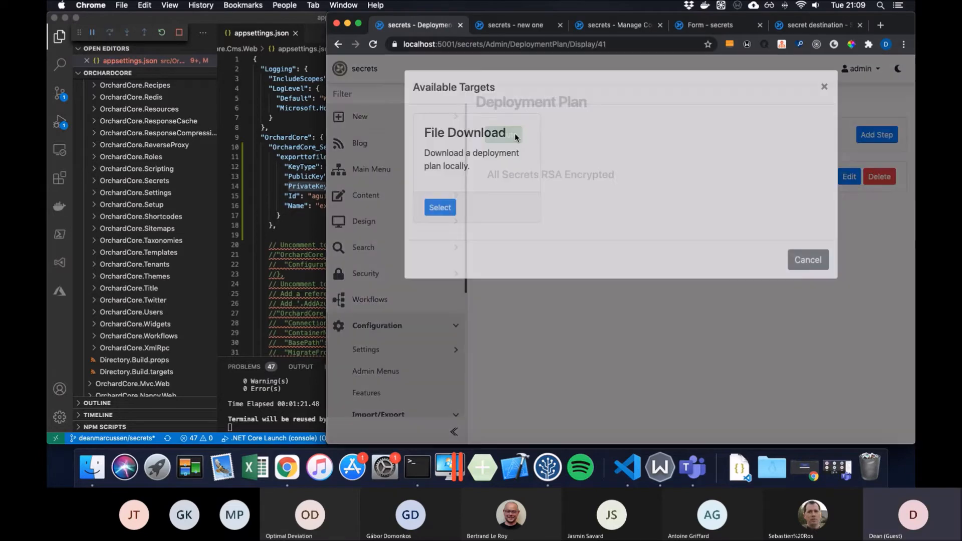
click(450, 206)
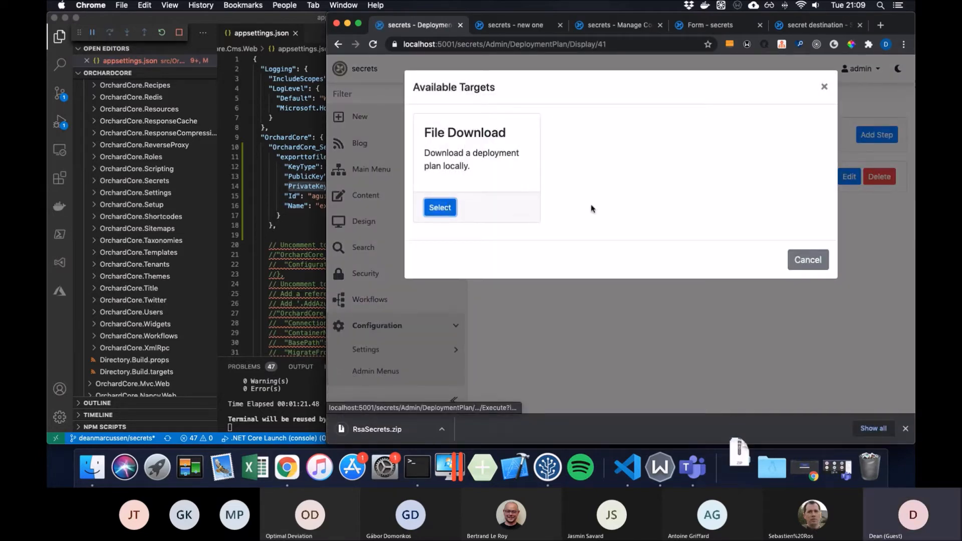
click(808, 259)
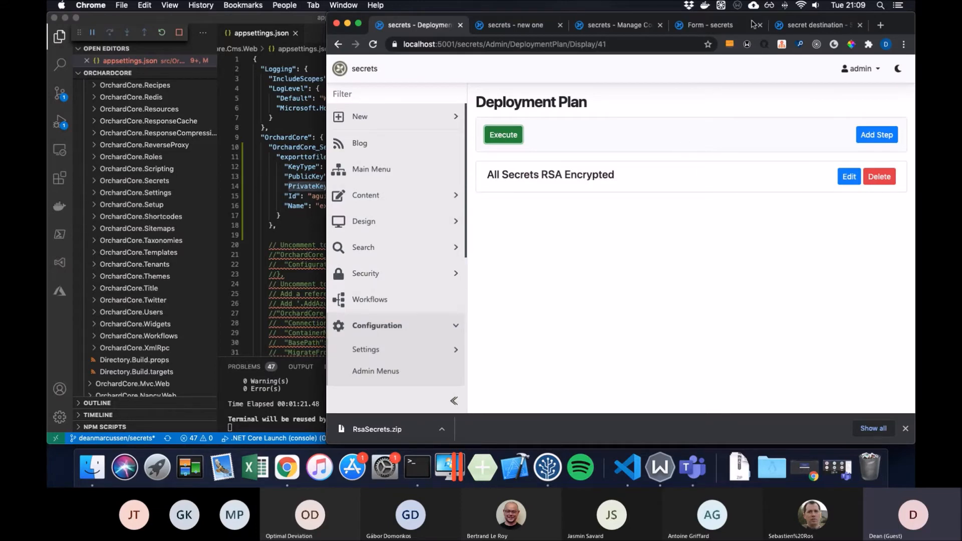
- On the secret destination site, dismiss the secret deleted notice and note the tenant name
click(794, 28)
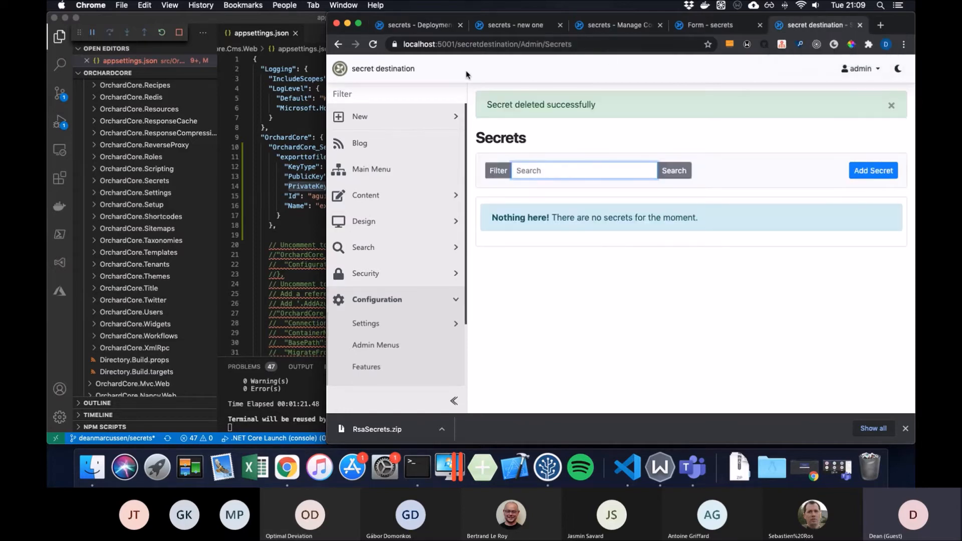
scroll(374, 327, down, 2)
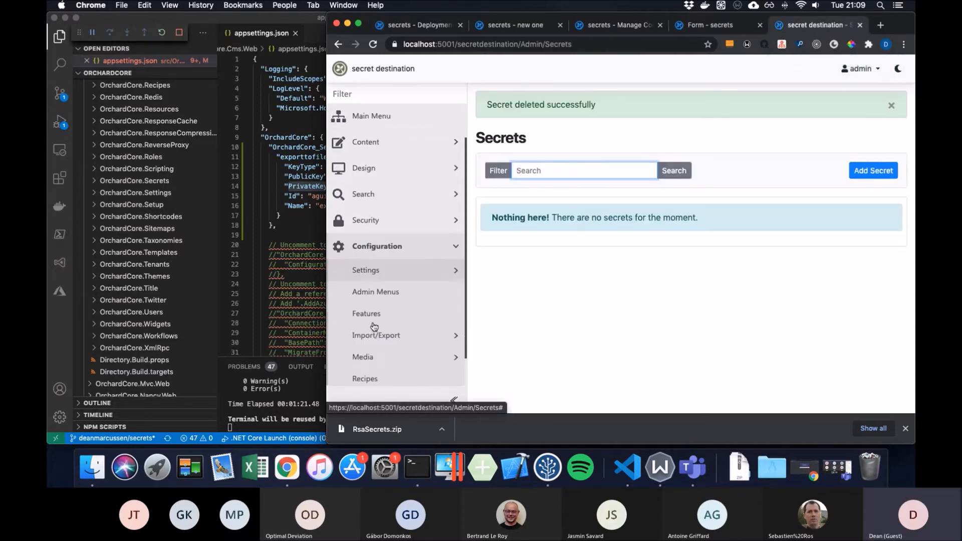
click(891, 106)
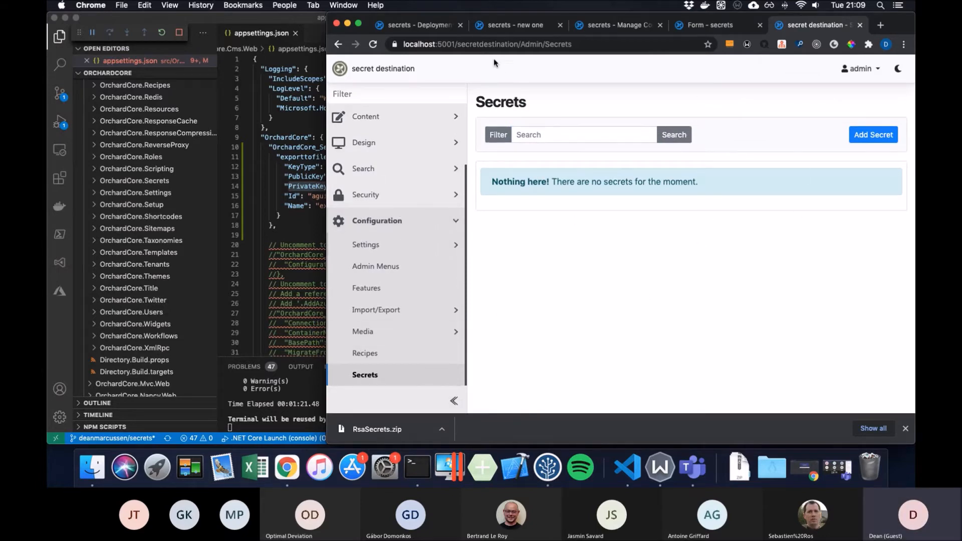
drag(457, 44, 521, 43)
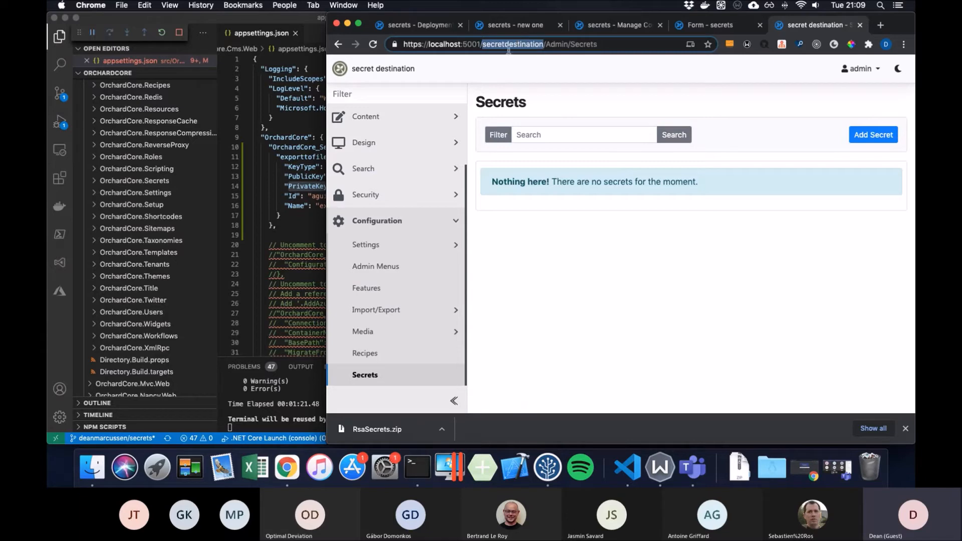
- Go to Configuration > Import/Export > JSON Import
click(427, 310)
scroll(409, 331, down, 5)
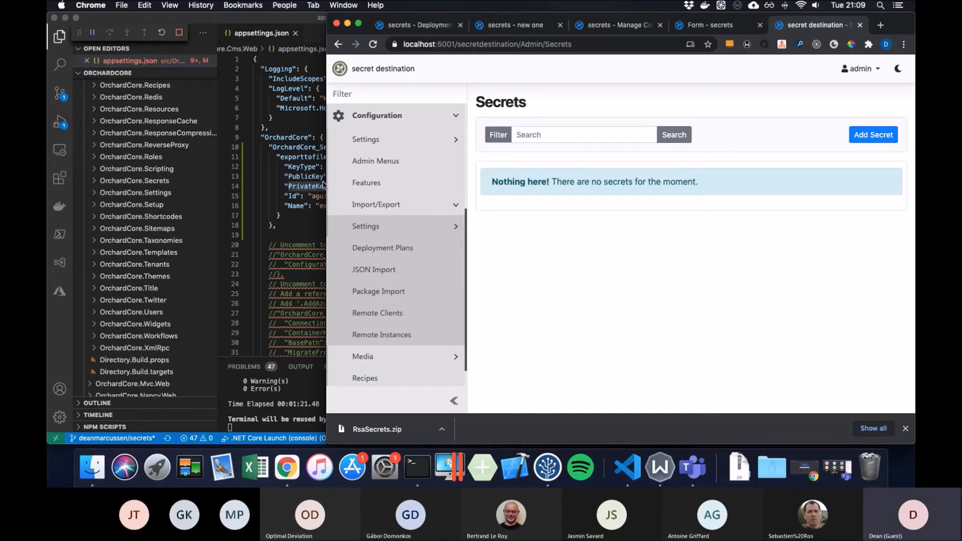
click(411, 269)
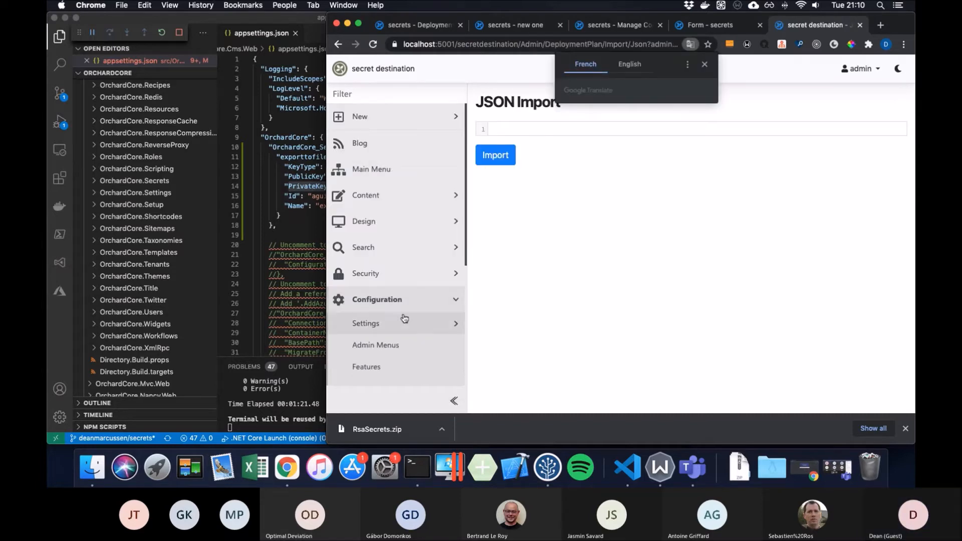
scroll(411, 321, down, 5)
- Try importing RsaSecrets.zip through Package Import, then go back after the error
click(377, 270)
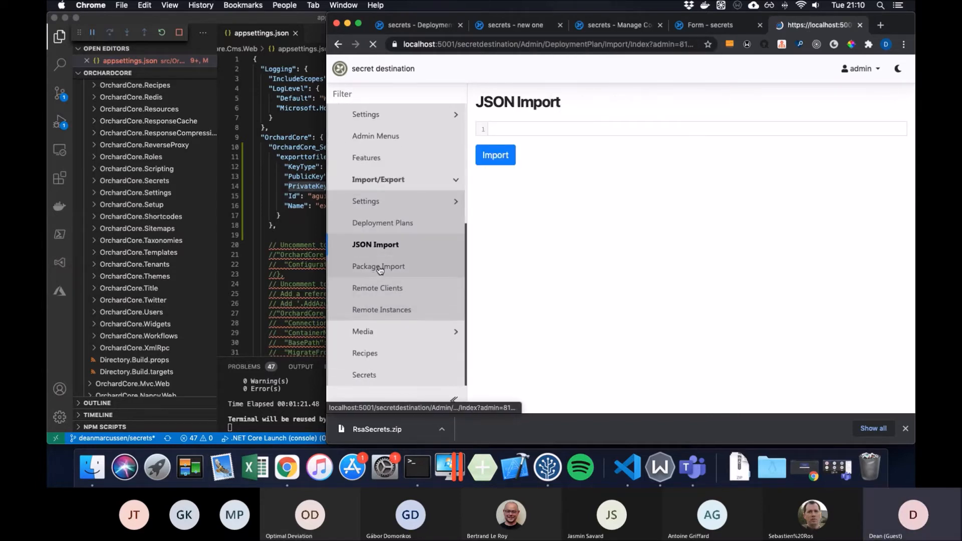
click(529, 140)
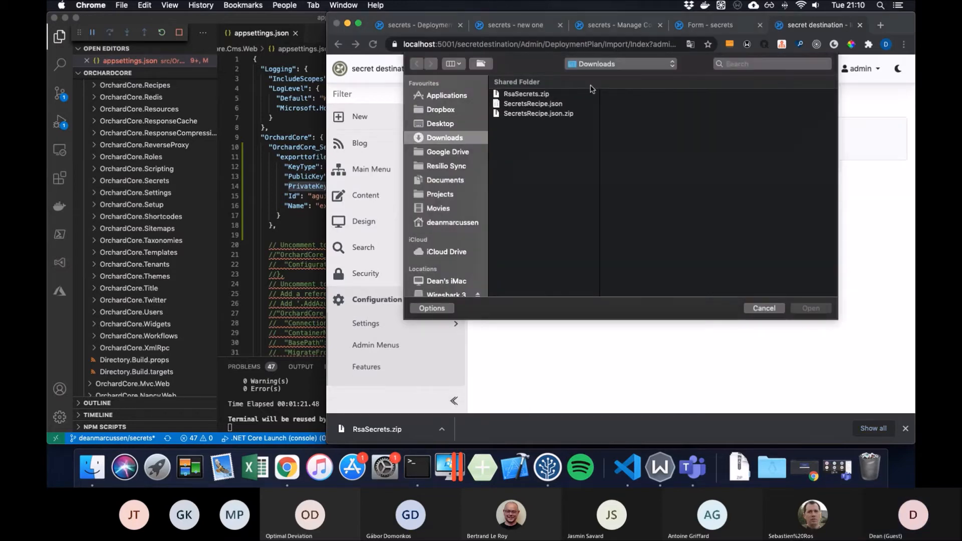
double_click(533, 96)
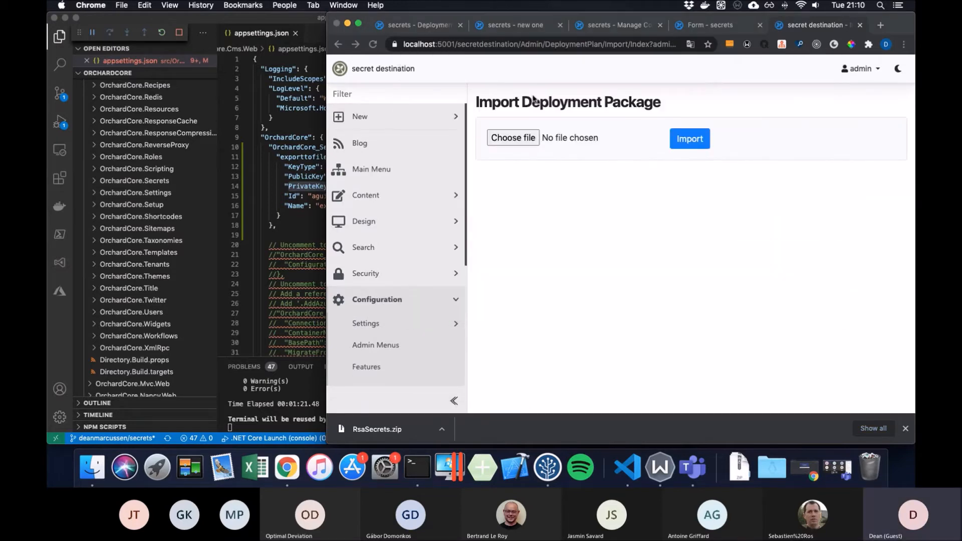
click(681, 140)
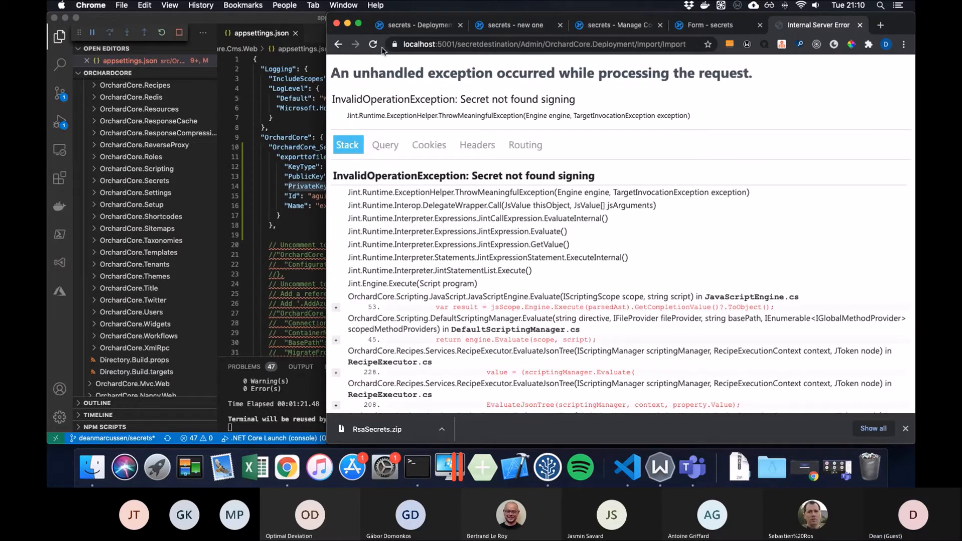
click(339, 45)
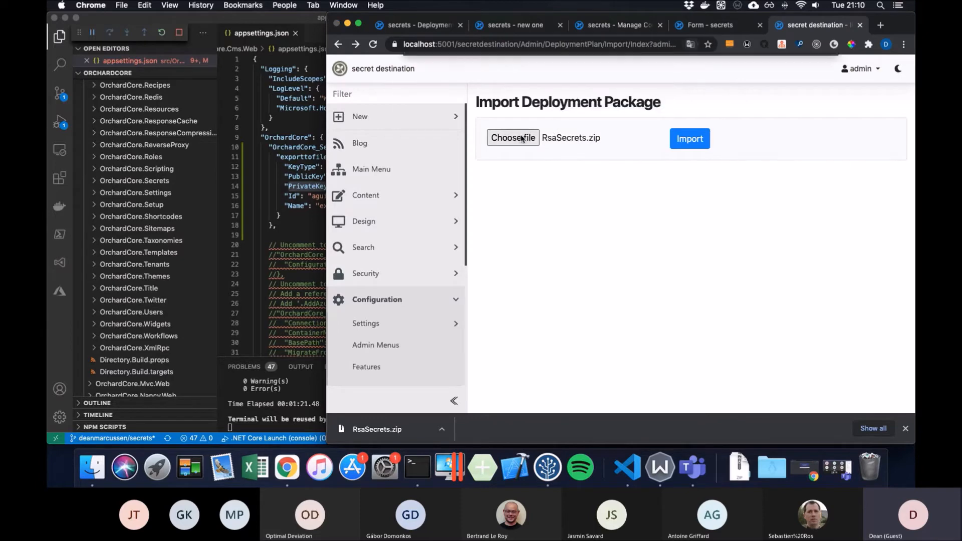
- Re-select RsaSecrets.zip, import it, and view the Secrets list
click(522, 138)
double_click(553, 108)
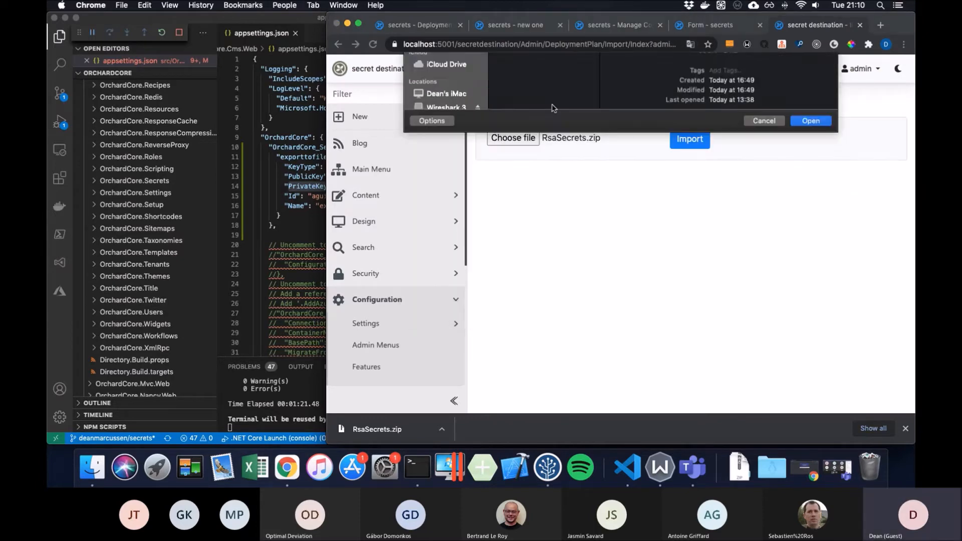
click(691, 140)
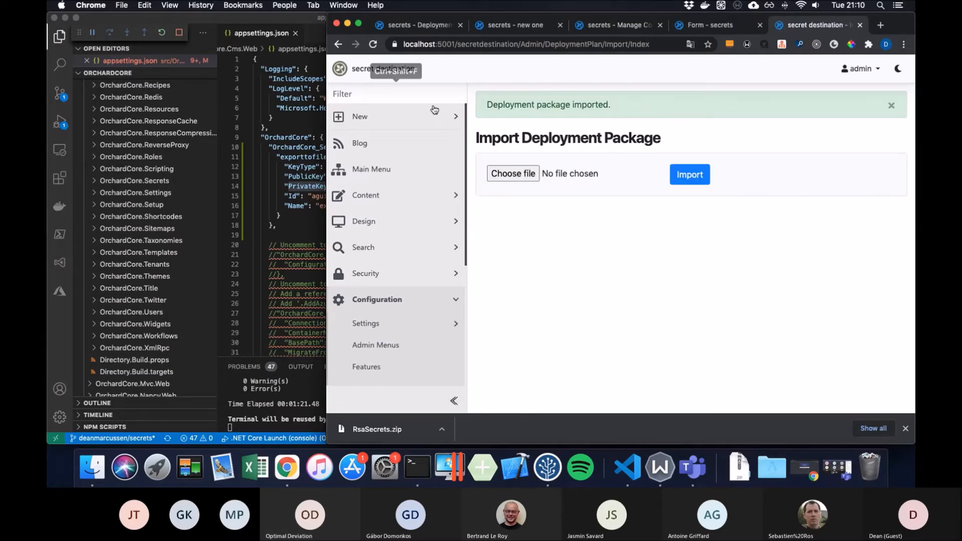
scroll(451, 230, down, 8)
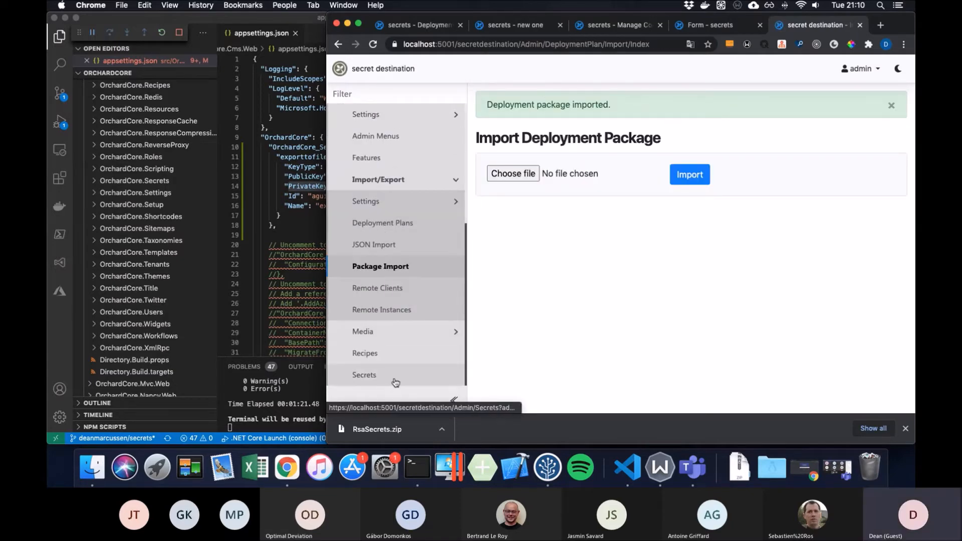
click(395, 382)
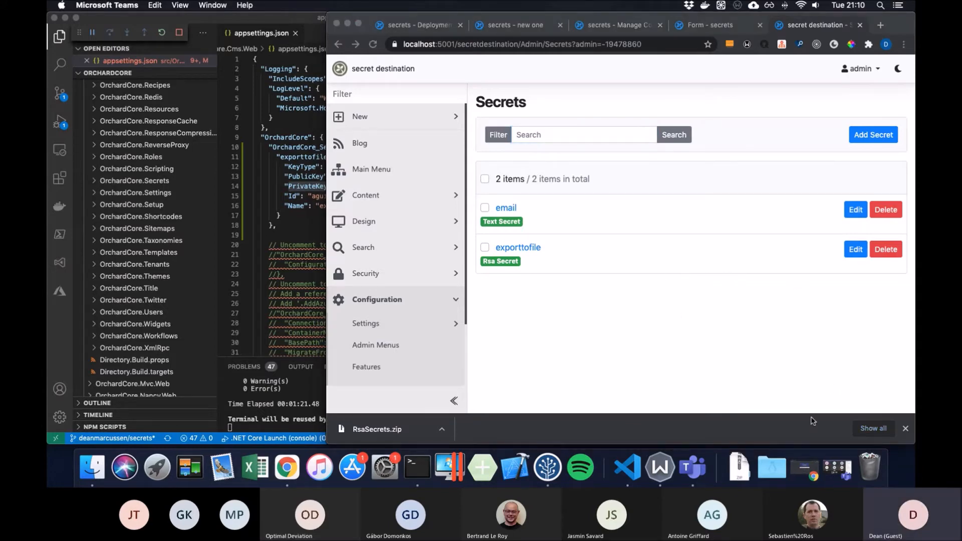
- Open SecretsRecipe.json from Finder's Downloads folder with Visual Studio Code
click(103, 461)
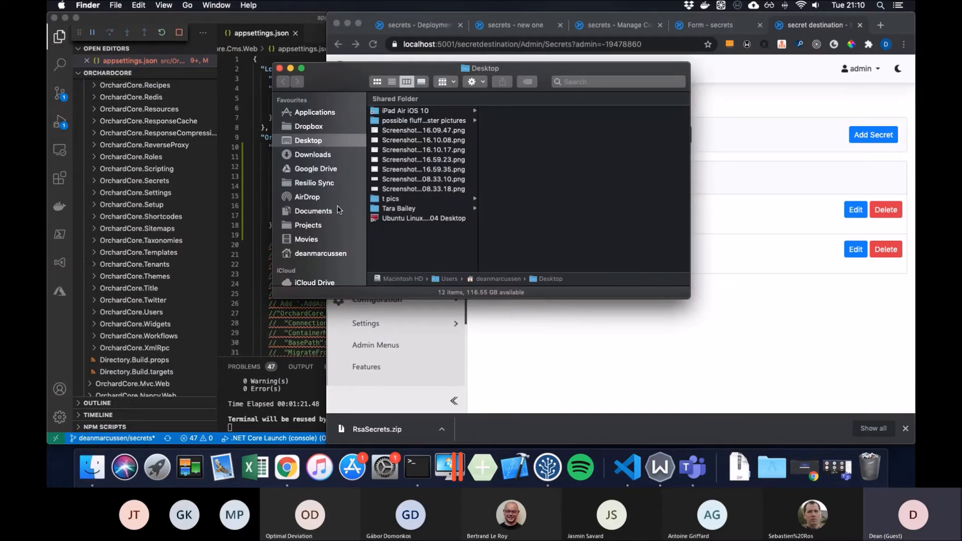
click(329, 156)
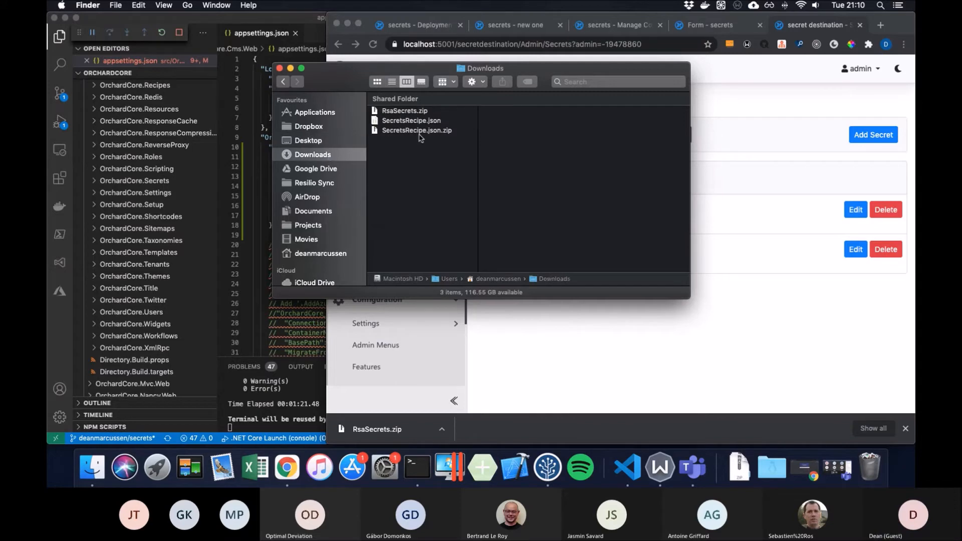
right_click(407, 122)
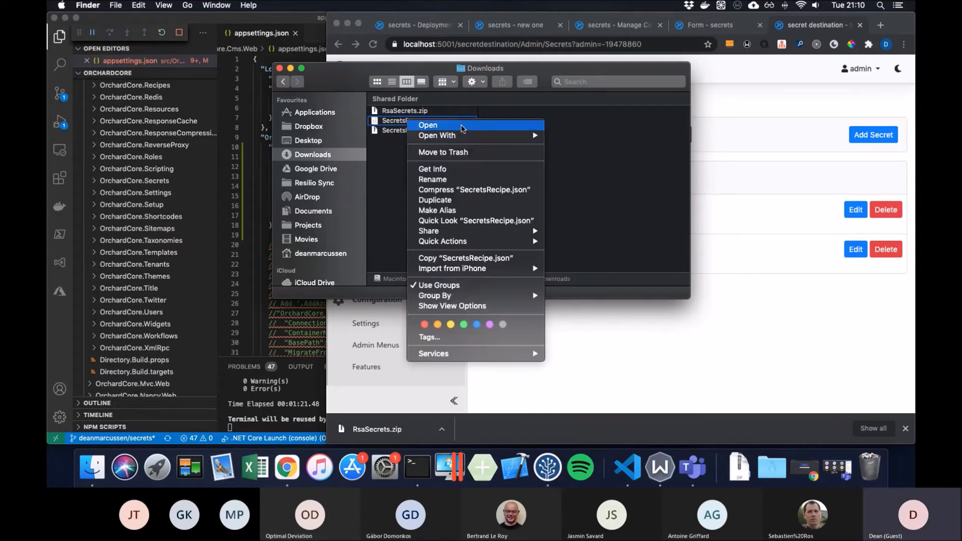
mouse_move(524, 139)
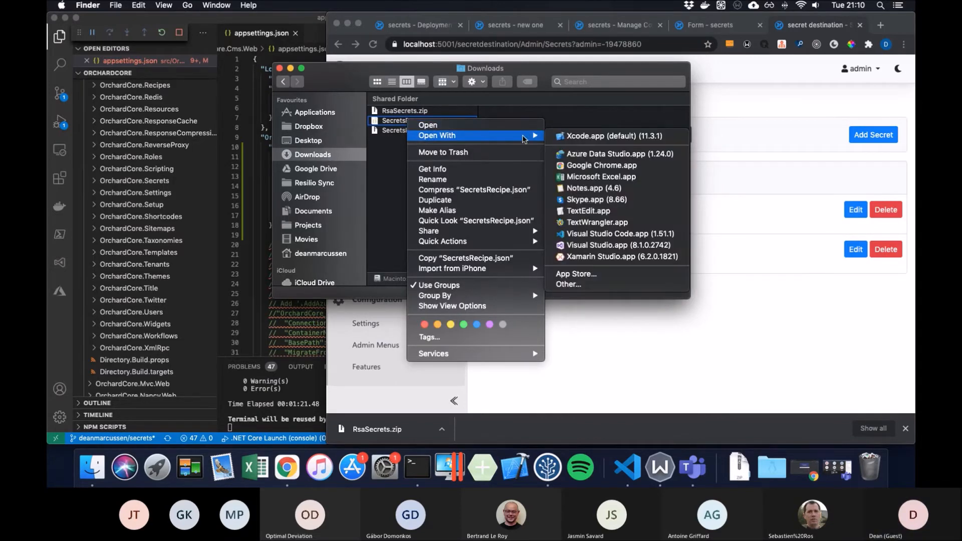
click(614, 235)
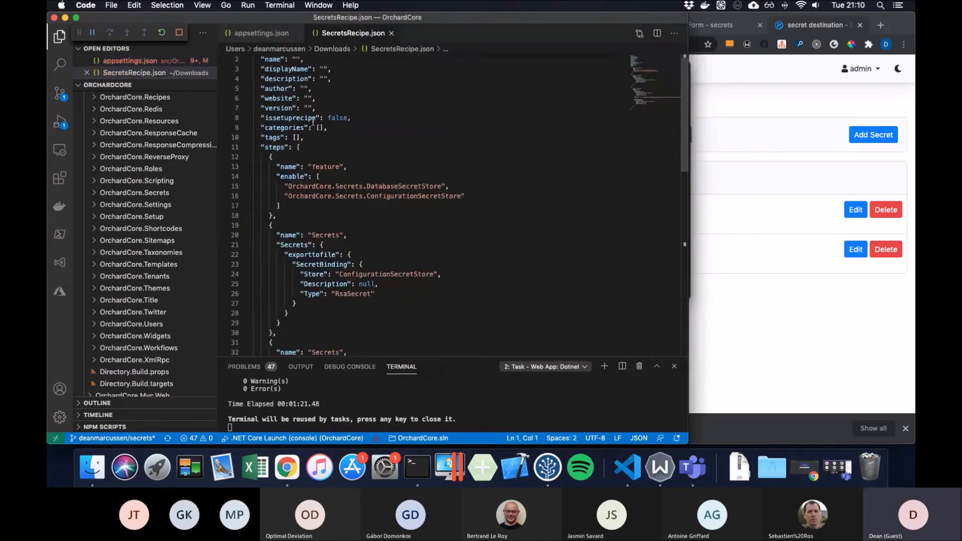
- Inspect the email TextSecret's encrypted value and decrypt call, then the appsettings.json PrivateKey
scroll(313, 120, down, 5)
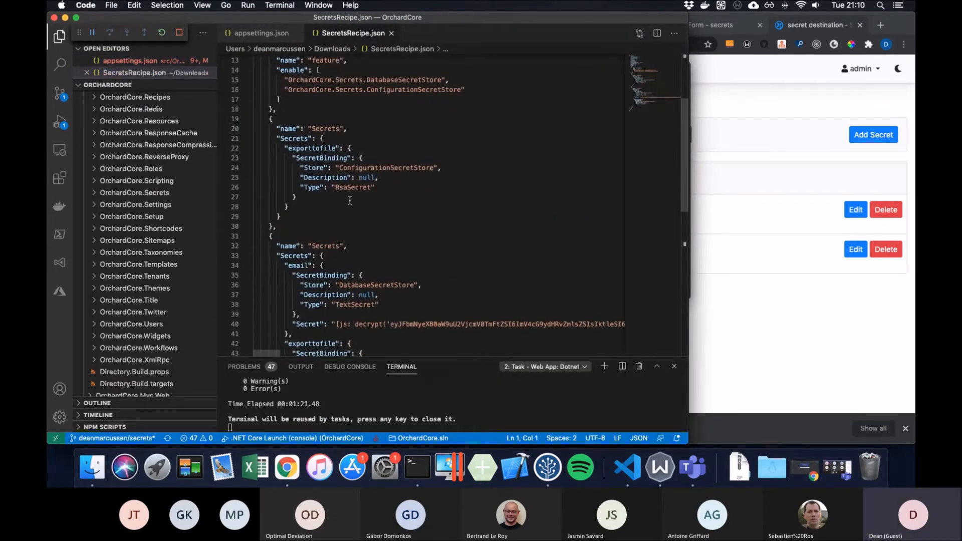
scroll(350, 201, down, 5)
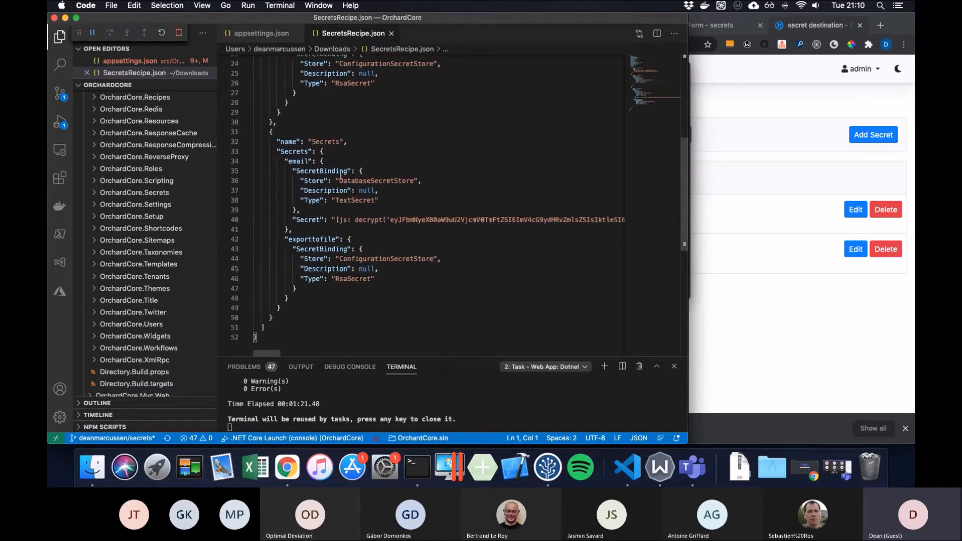
click(393, 198)
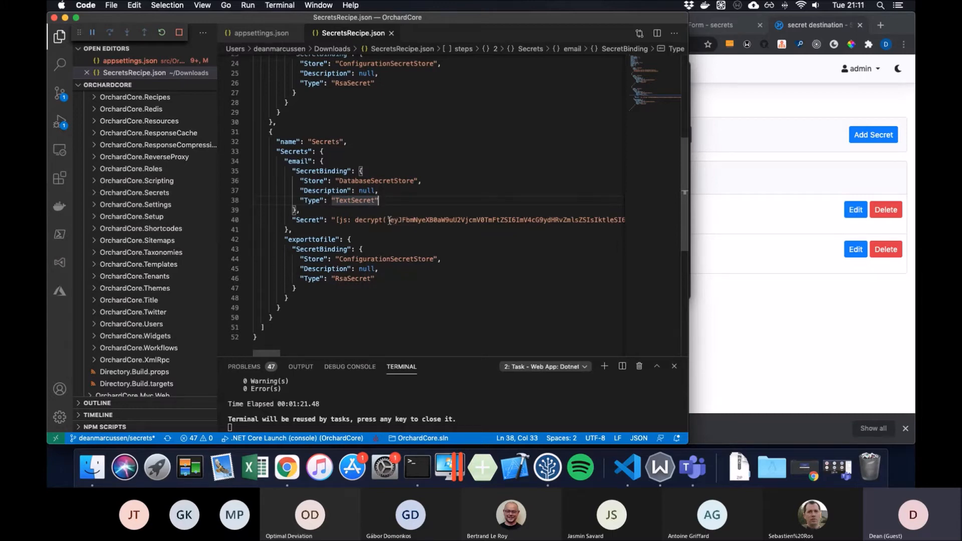
drag(390, 219, 426, 221)
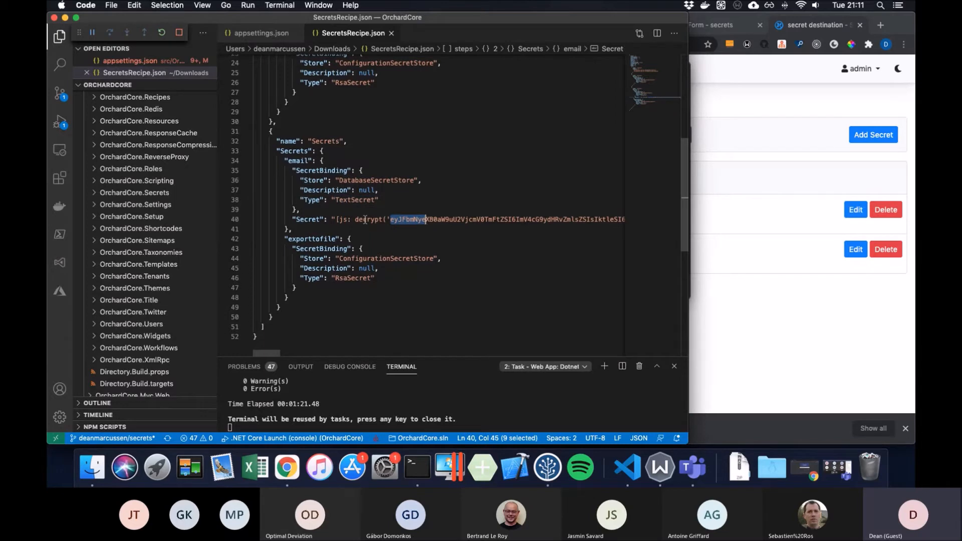
double_click(365, 220)
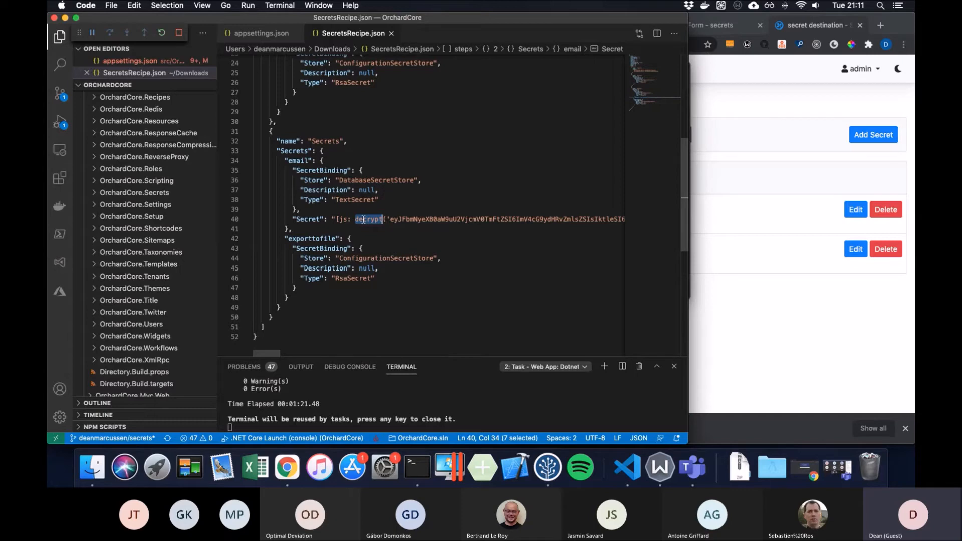
click(275, 33)
double_click(301, 187)
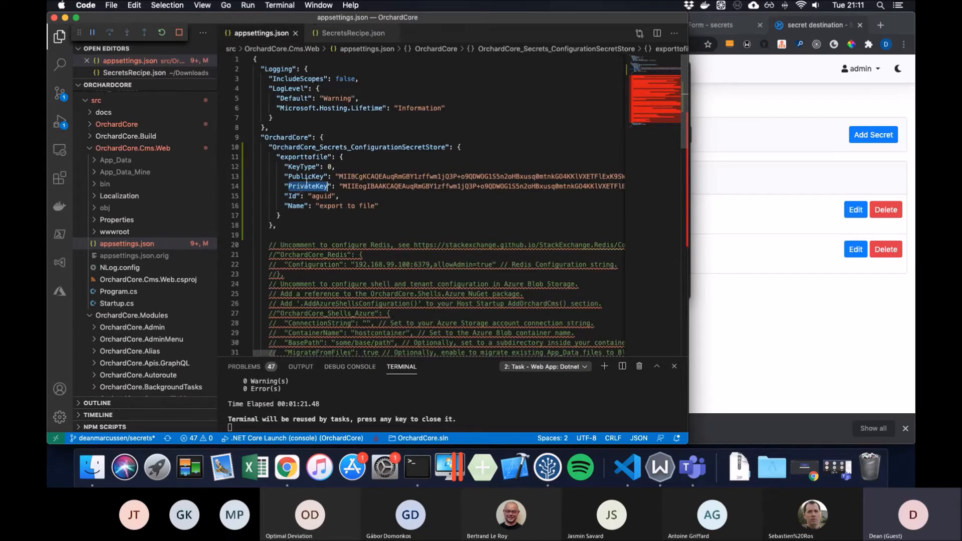
- In SecretsRecipe.json, highlight the ConfigurationSecretStore feature and the exporttofile binding's store
click(360, 33)
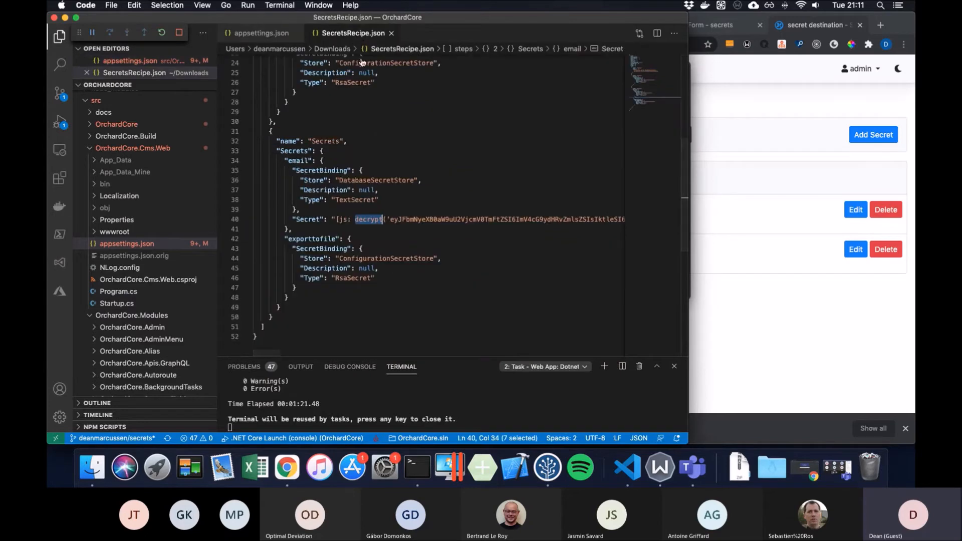
scroll(383, 128, up, 8)
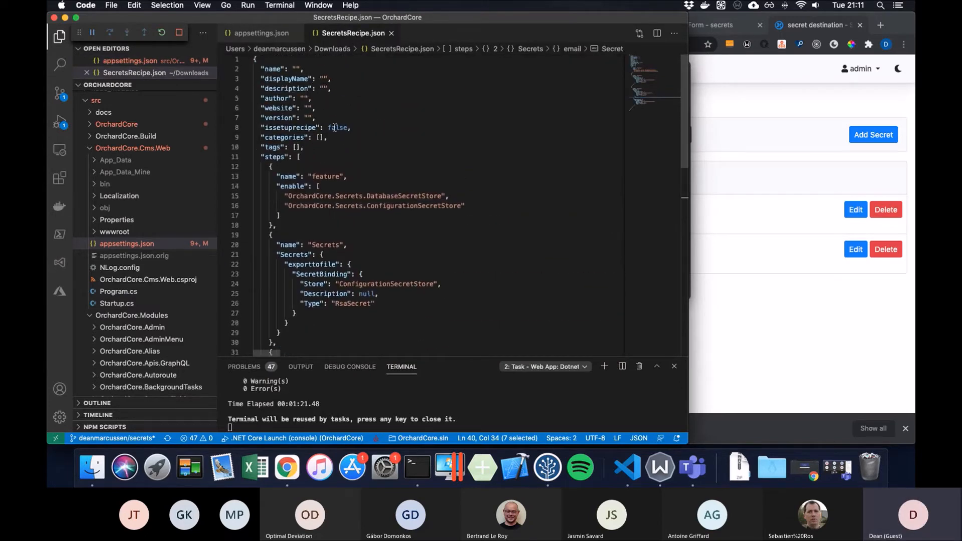
click(456, 197)
shift+click(466, 207)
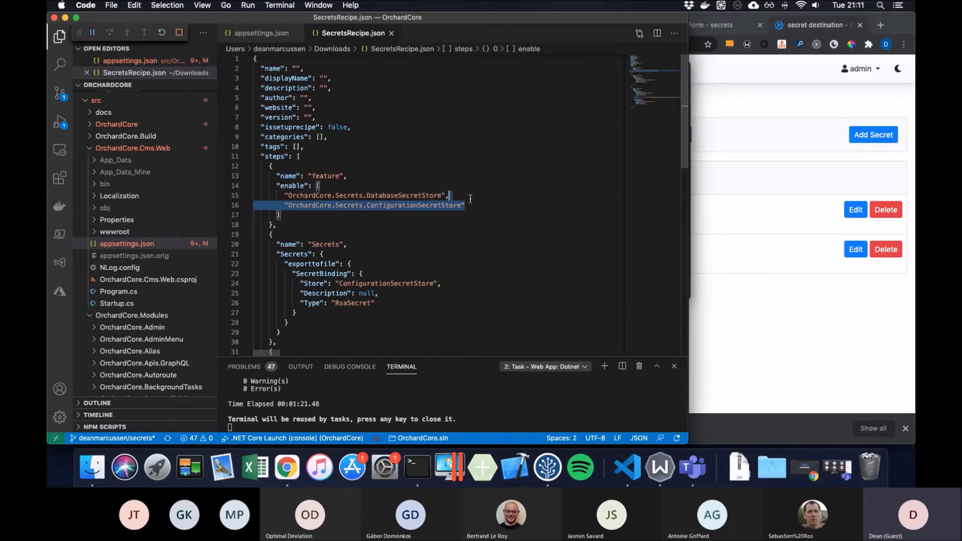
scroll(473, 213, down, 5)
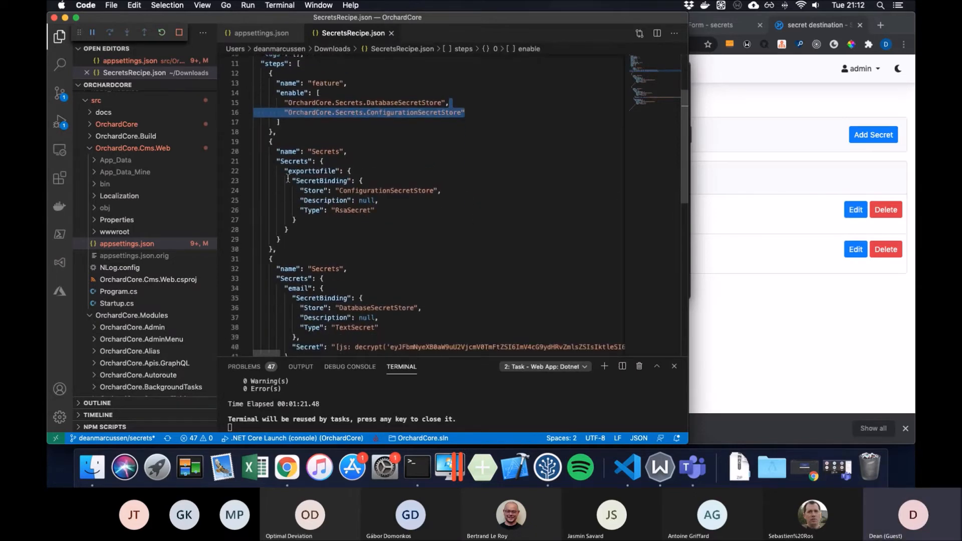
double_click(345, 190)
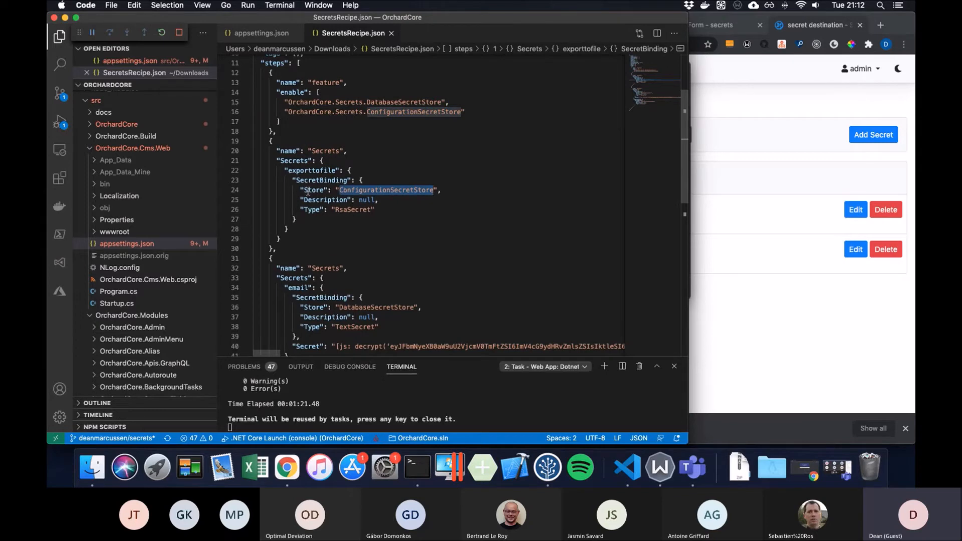
- Highlight the exporttofile and email secret names, then return to the browser's Secrets list
double_click(309, 170)
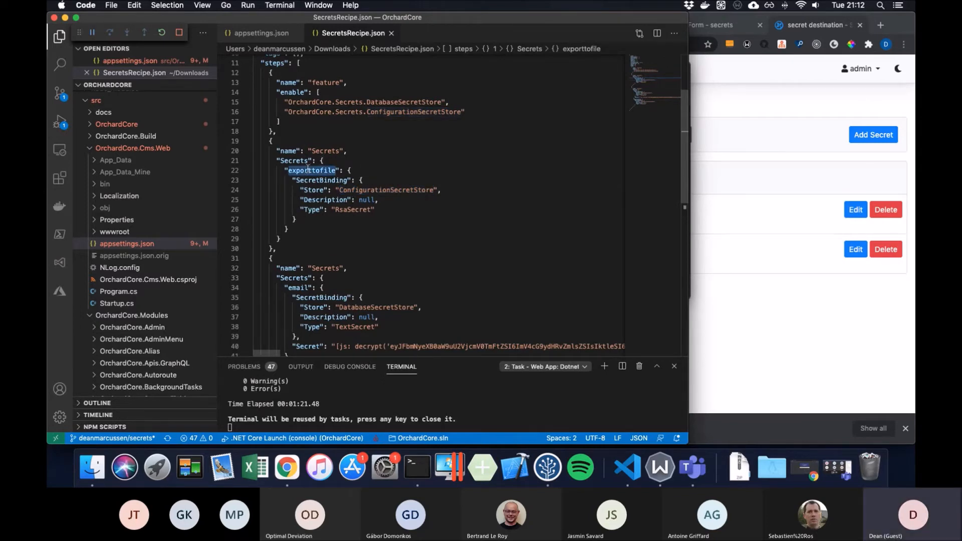
scroll(307, 169, down, 5)
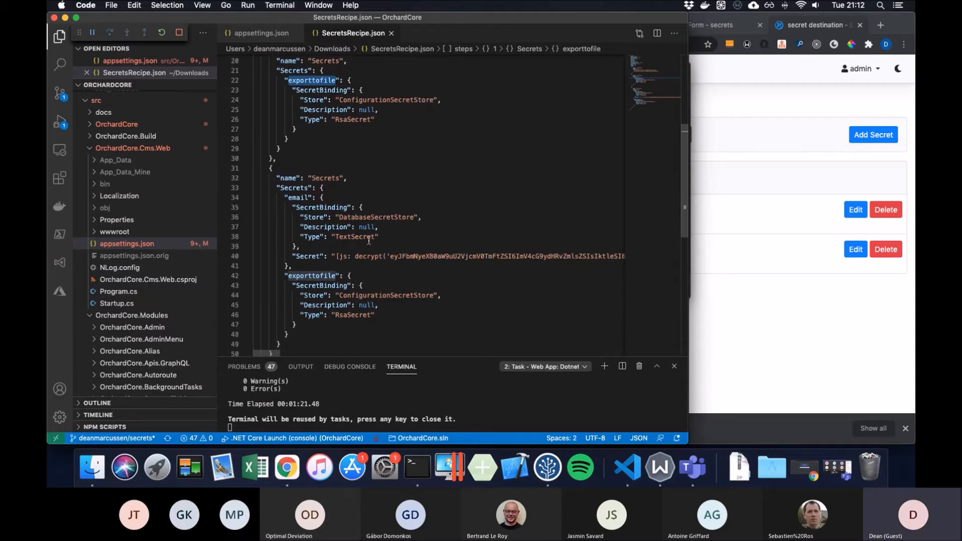
click(372, 258)
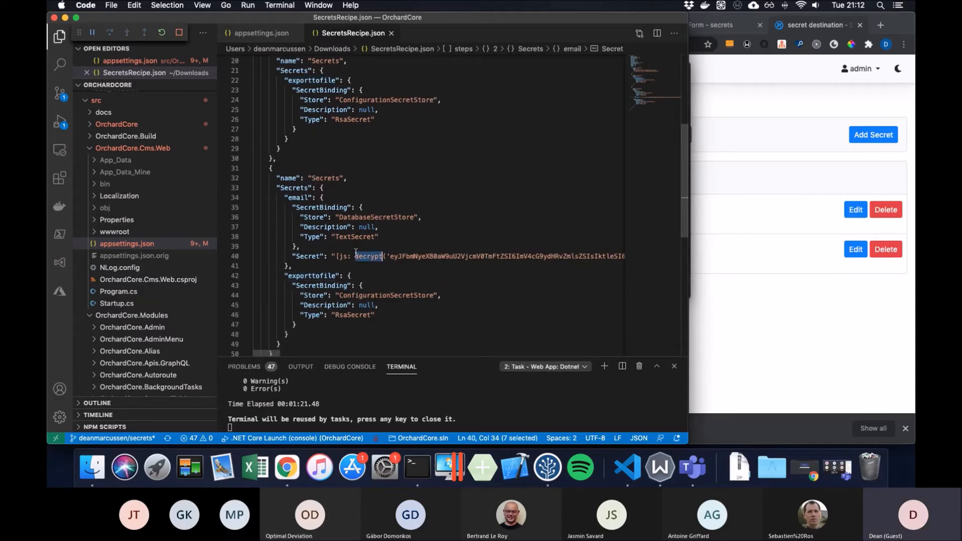
double_click(297, 197)
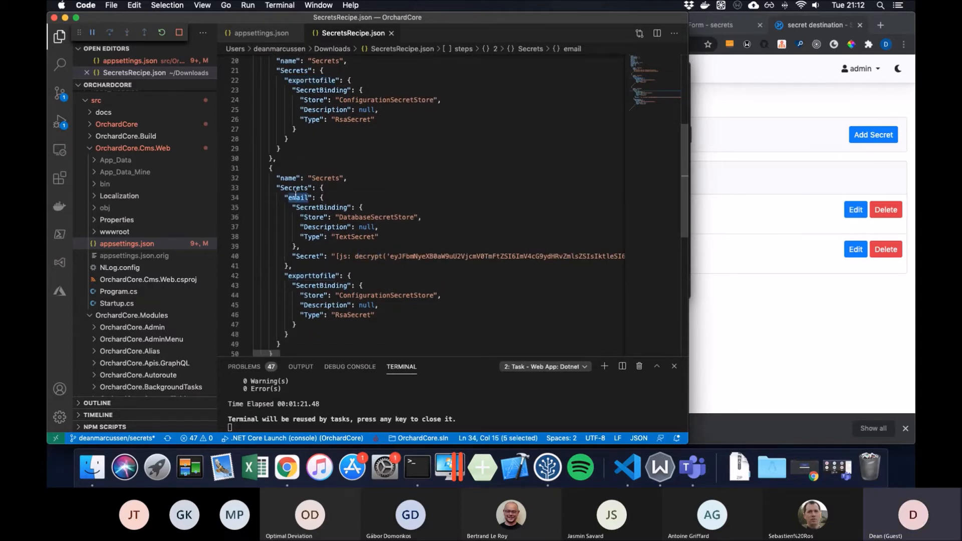
scroll(350, 193, down, 2)
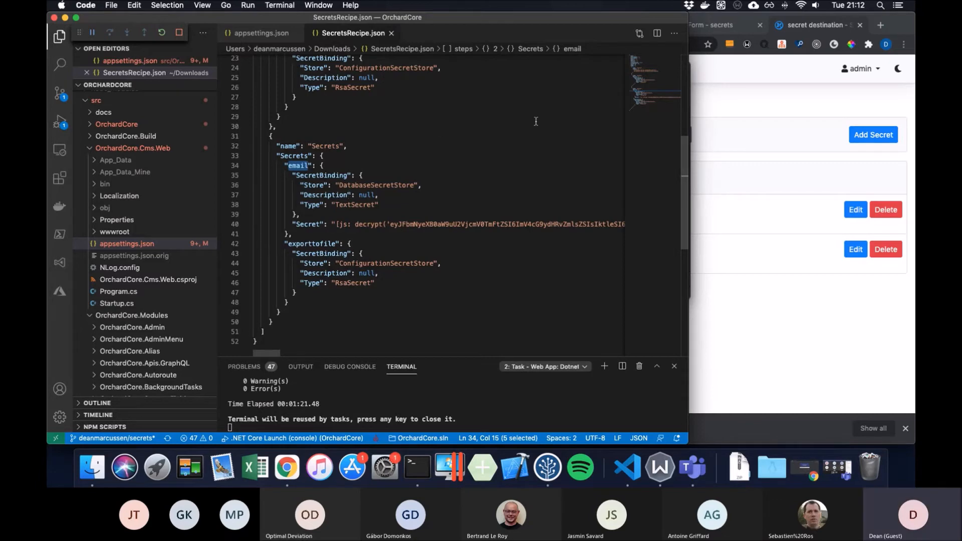
click(741, 137)
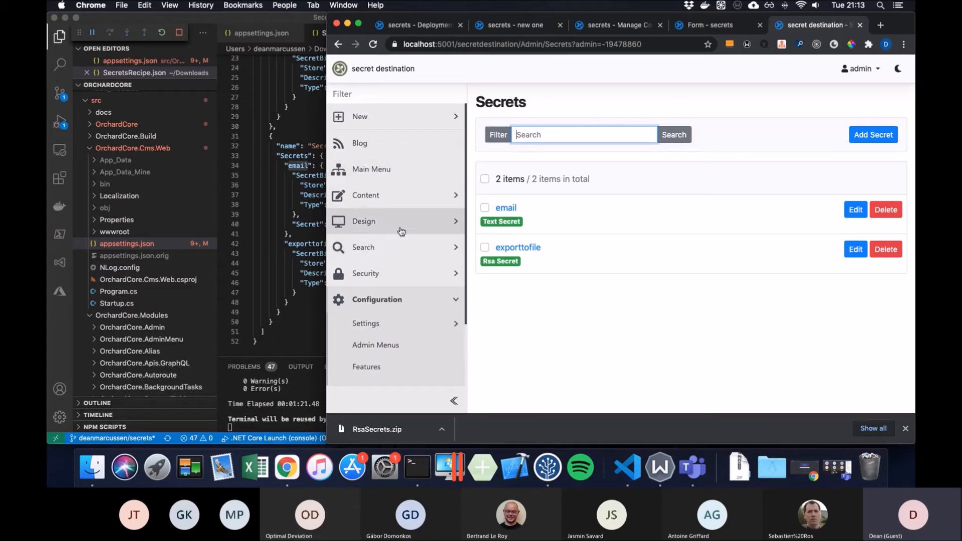
- Toggle the Settings admin menu, then return to the secrets site's All Secrets RSA Encrypted plan tab
click(444, 323)
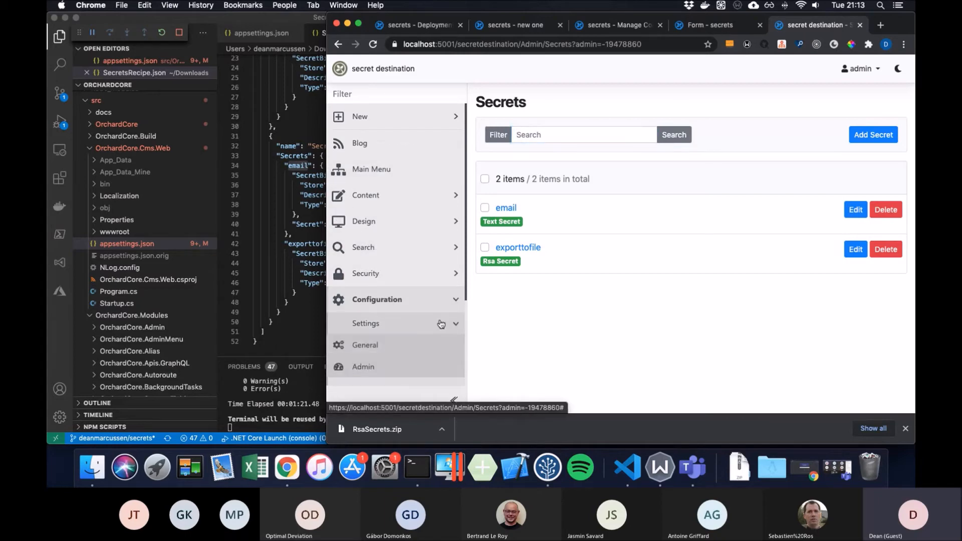
scroll(441, 324, down, 3)
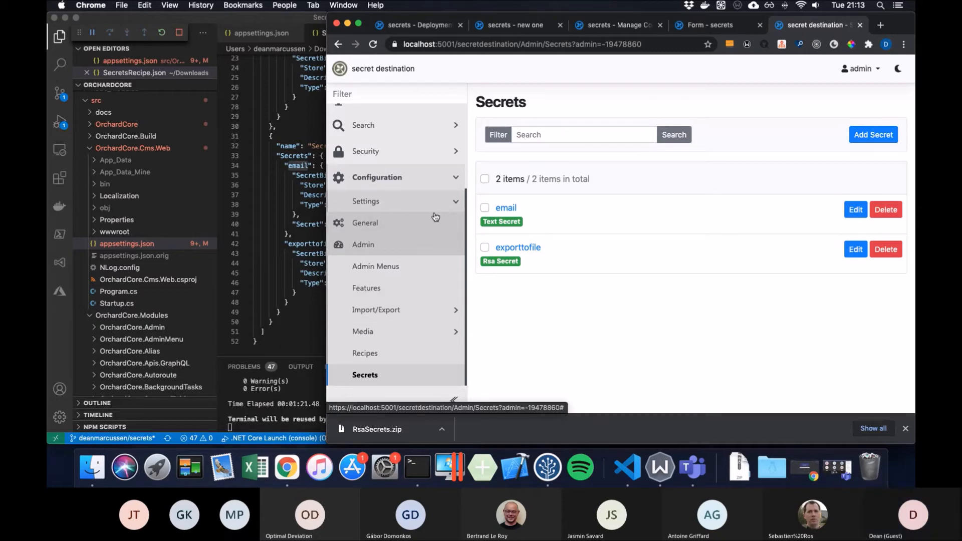
click(457, 203)
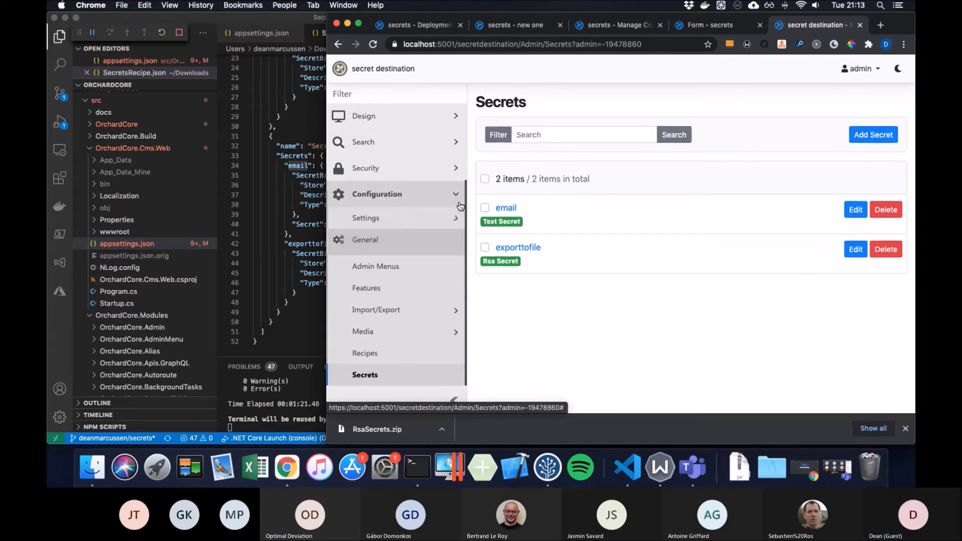
click(454, 247)
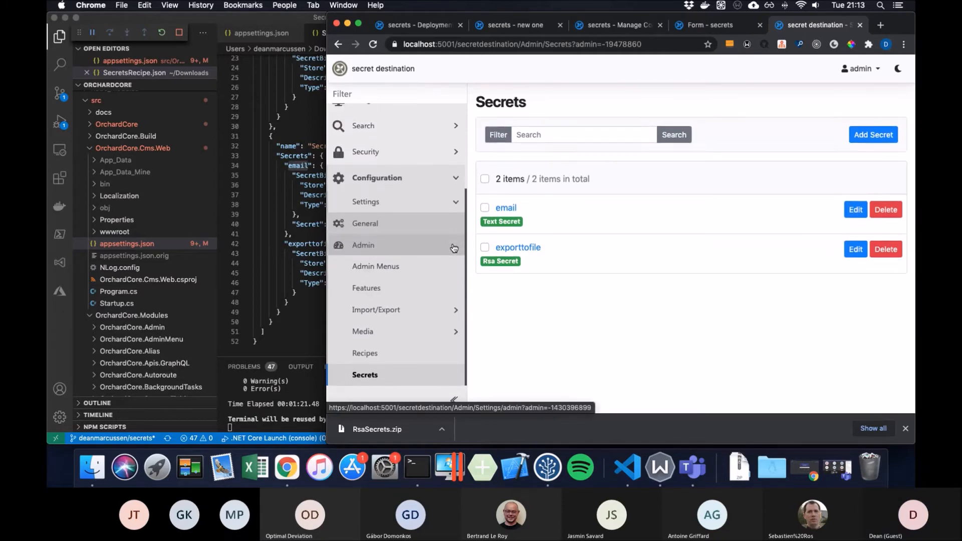
click(435, 25)
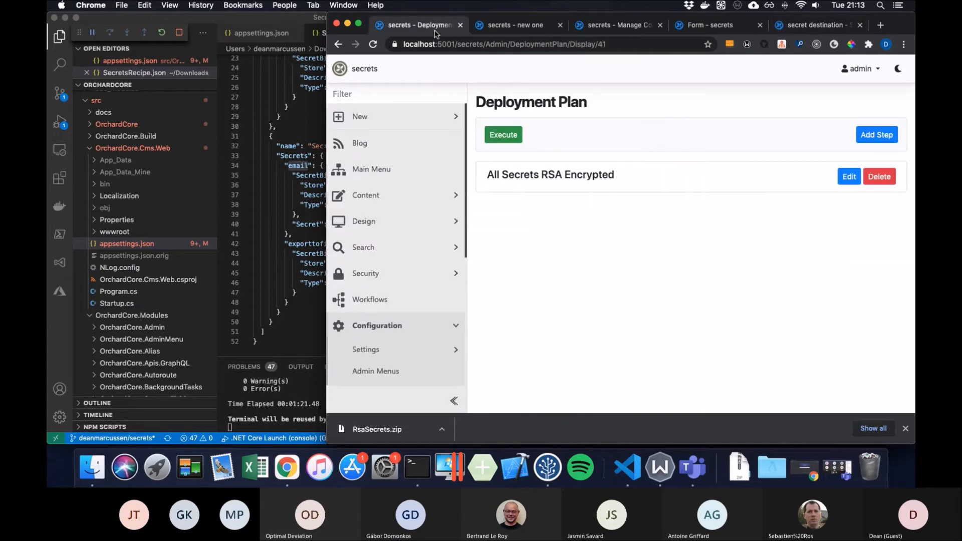
- Open the secrets site's Email settings, scrolled down to the Password and Password secret fields
scroll(441, 281, down, 3)
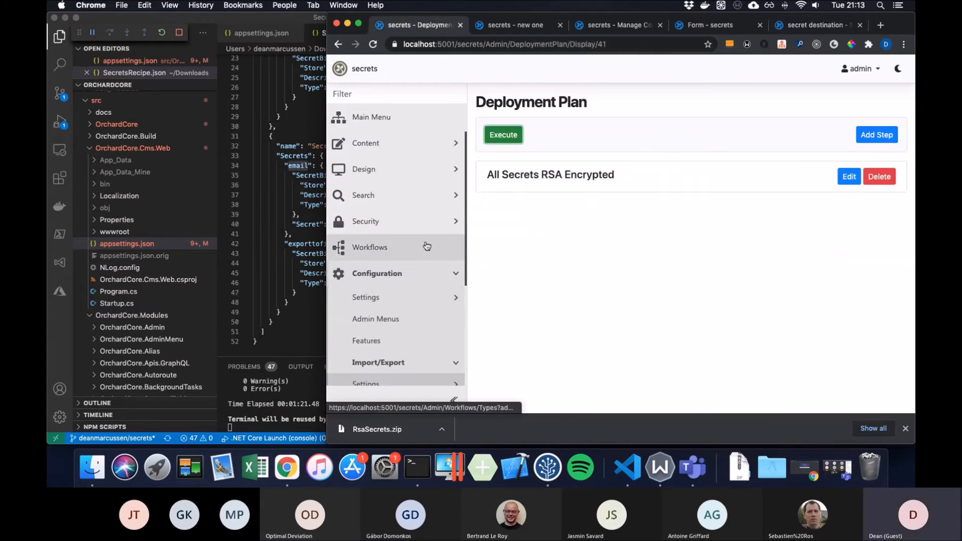
click(454, 251)
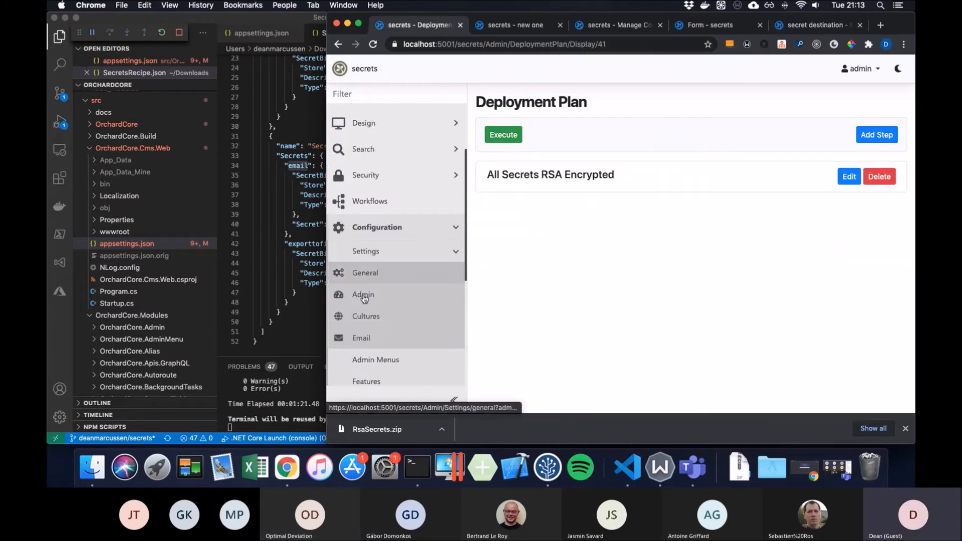
click(362, 338)
scroll(545, 316, down, 8)
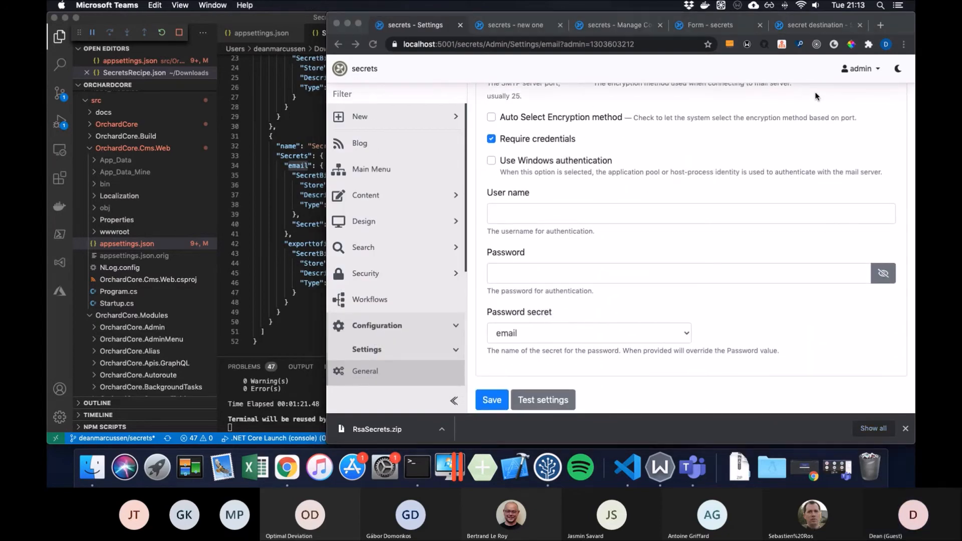
click(576, 270)
- Enter {{ "email" | text_secret }} as the Email Password, correcting the typos
click(570, 275)
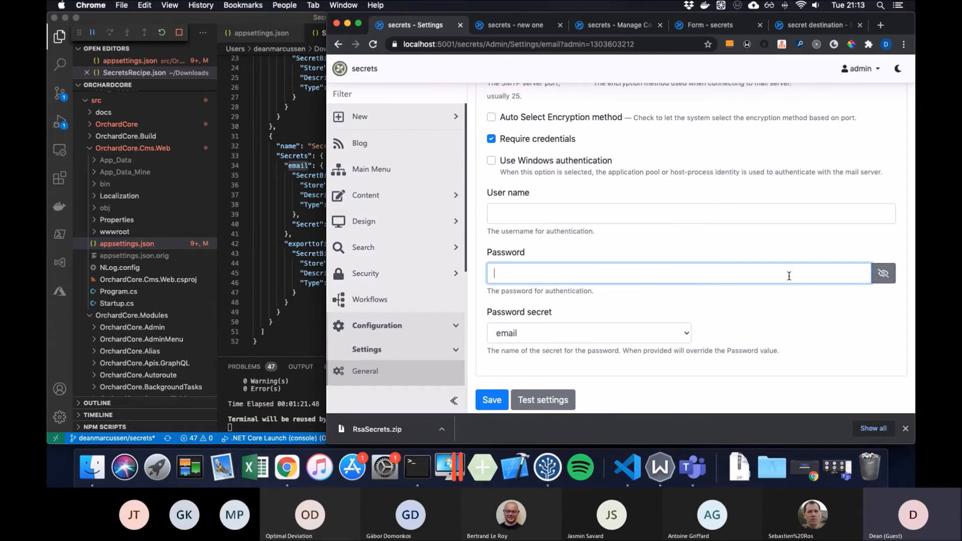
text("email" )
text(" te)
text(xtse)
key(BackSpace)
key(BackSpace)
key(BackSpace)
key(BackSpace)
key(BackSpace)
key(BackSpace)
text(|)
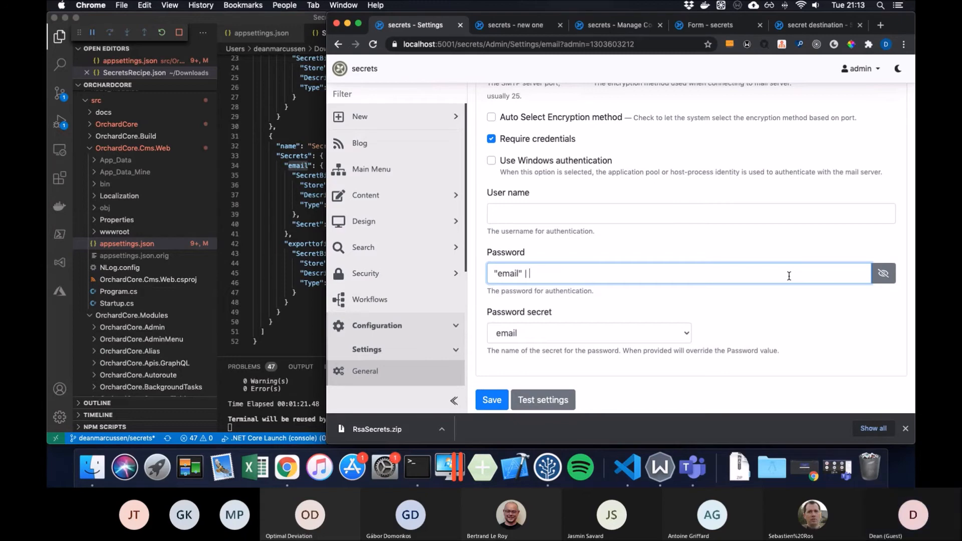
text(| text)
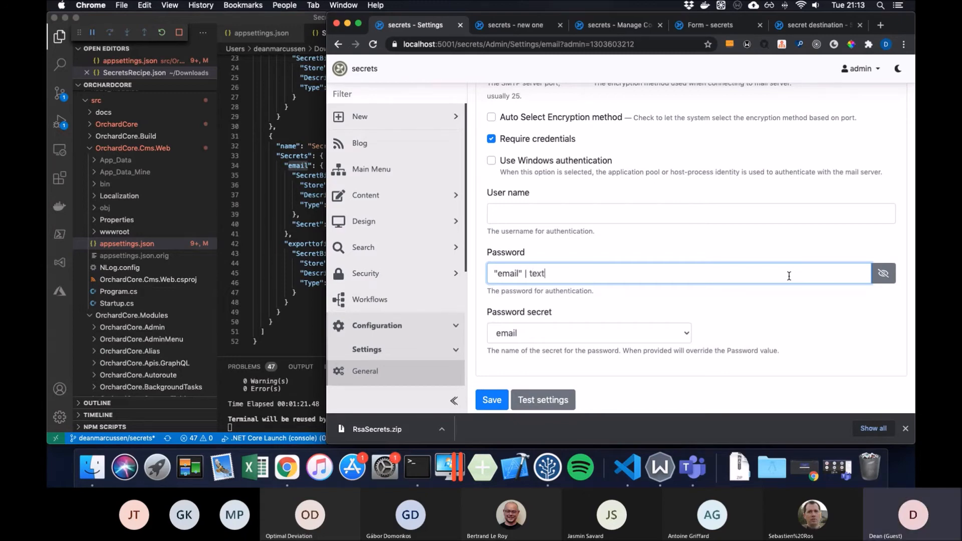
text(_secret }})
click(495, 272)
text({{)
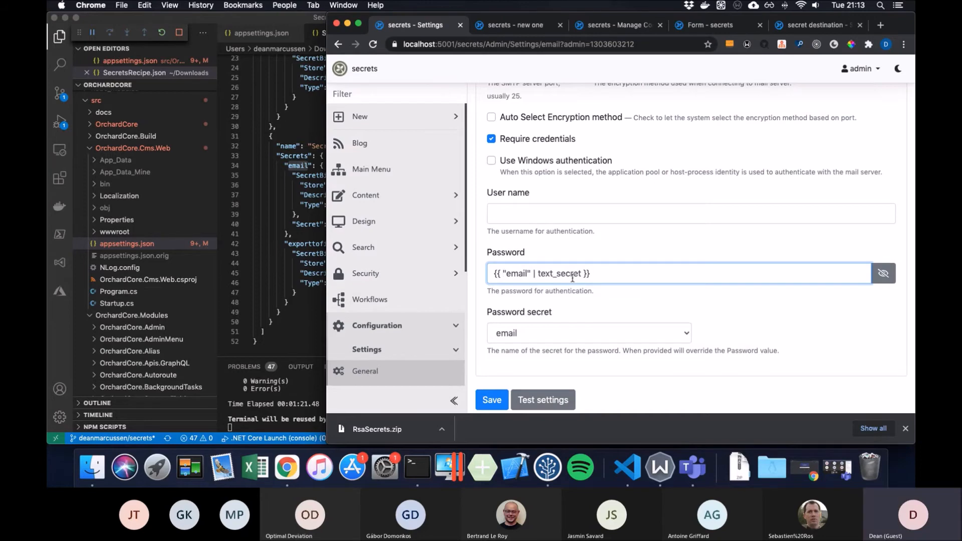
click(597, 273)
click(714, 323)
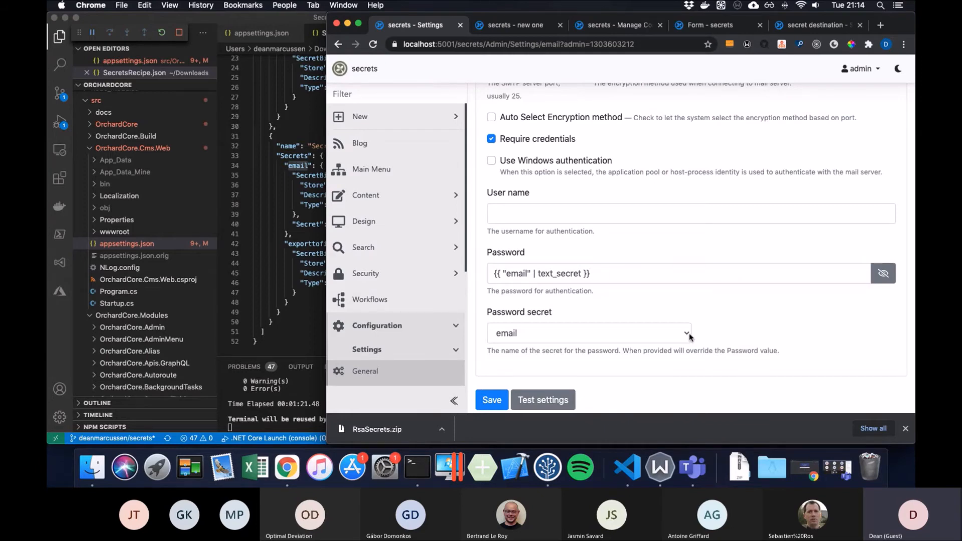
click(686, 340)
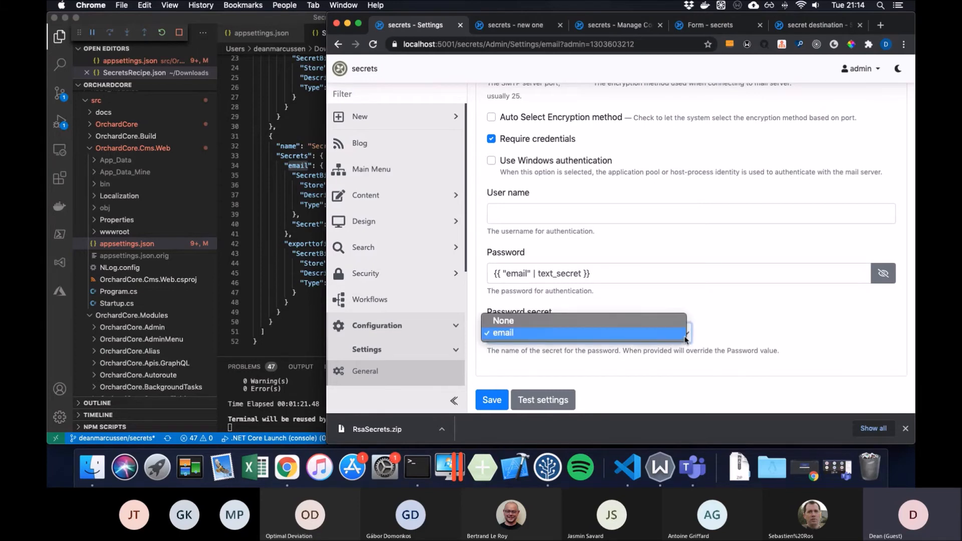
click(685, 334)
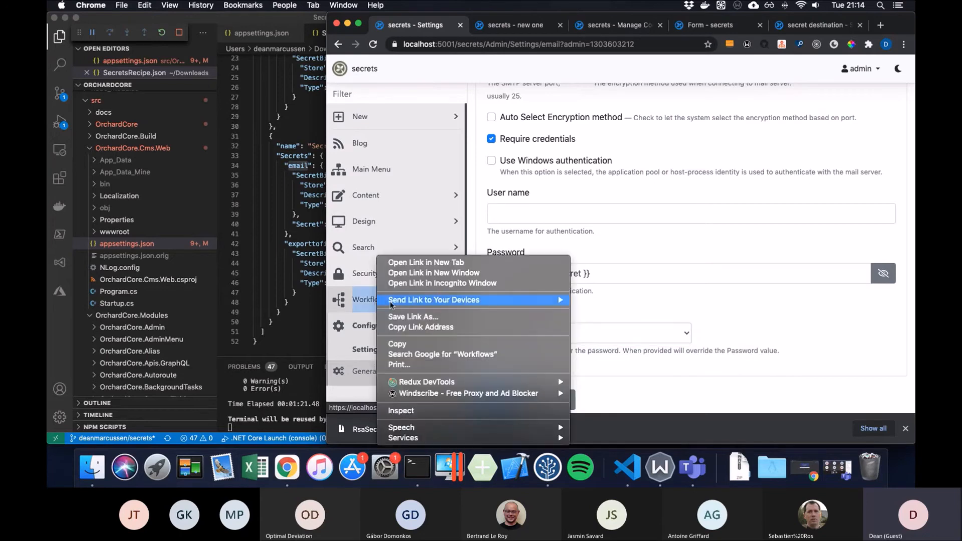
right_click(377, 304)
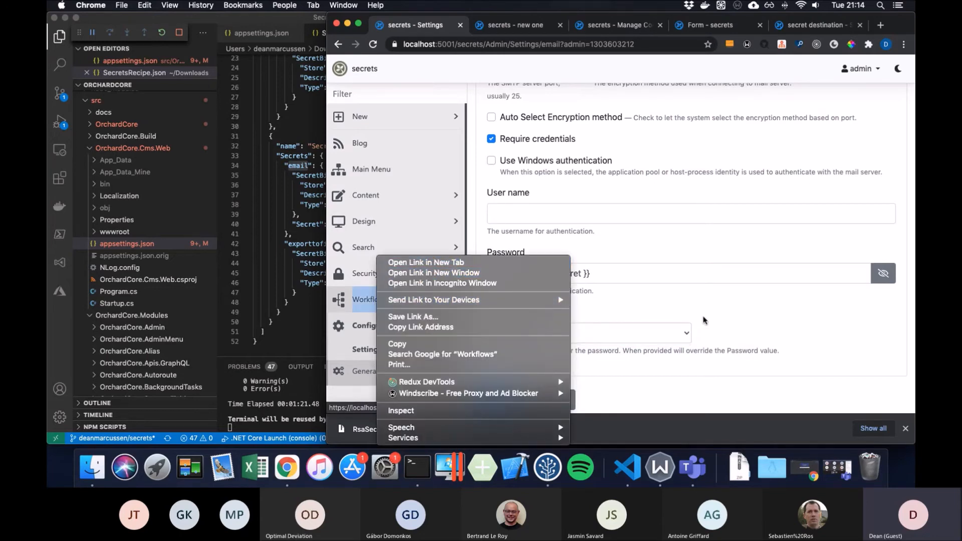
click(725, 321)
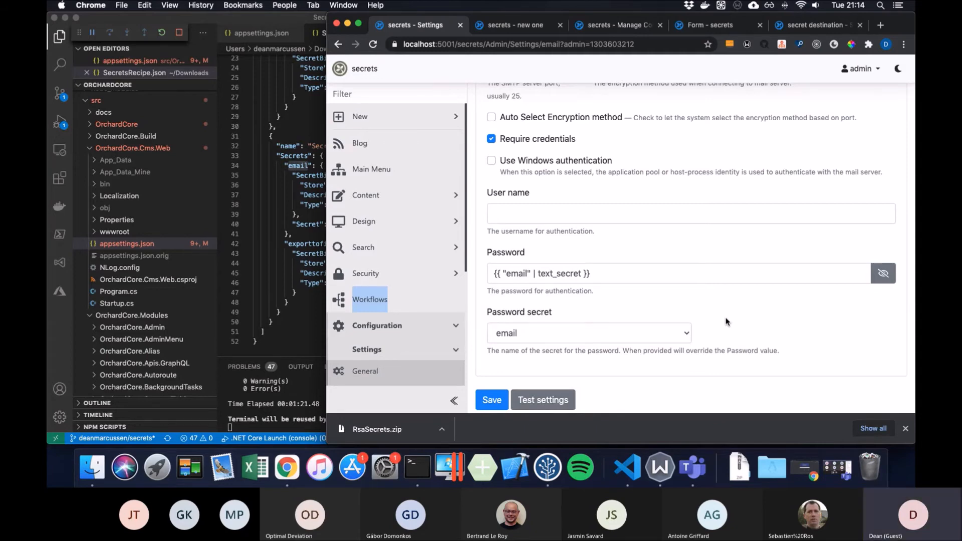
drag(594, 274, 470, 276)
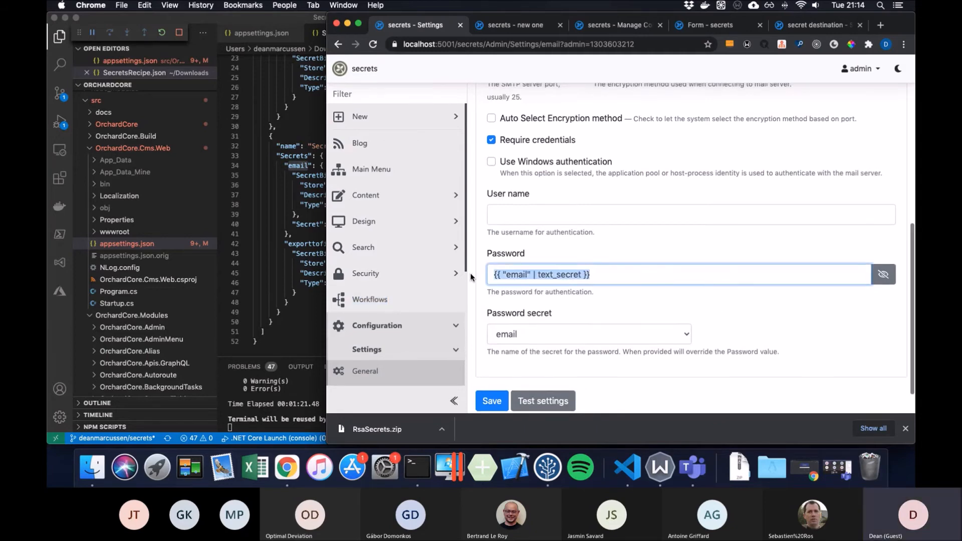
scroll(470, 275, down, 1)
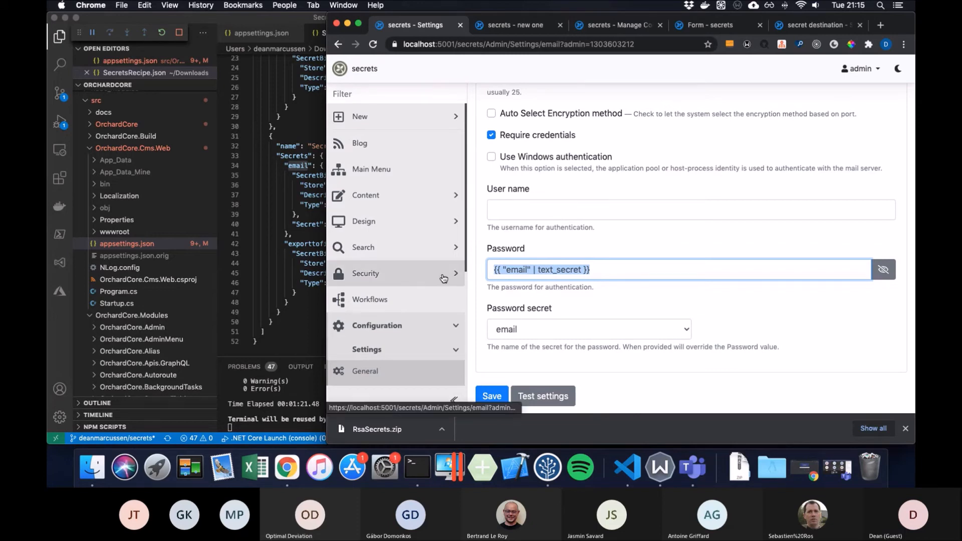
- Check the formsubmit workflow's Handle Incoming HTTP Request event for the myworkflow secret, then go back
click(431, 295)
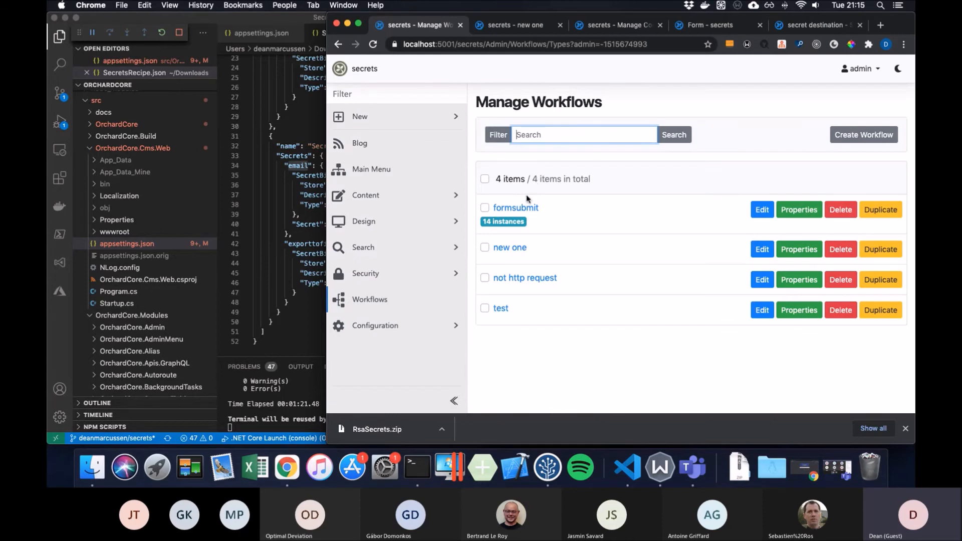
click(759, 210)
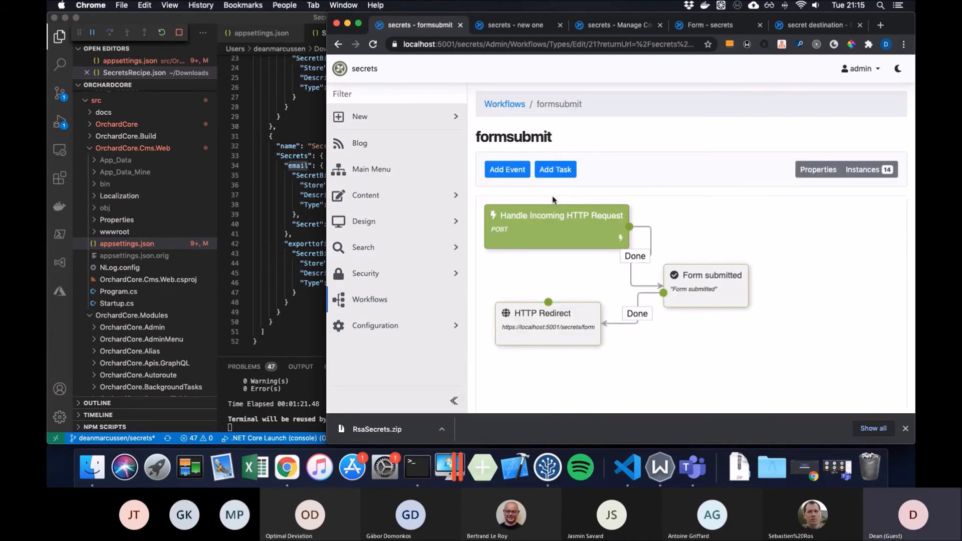
click(540, 215)
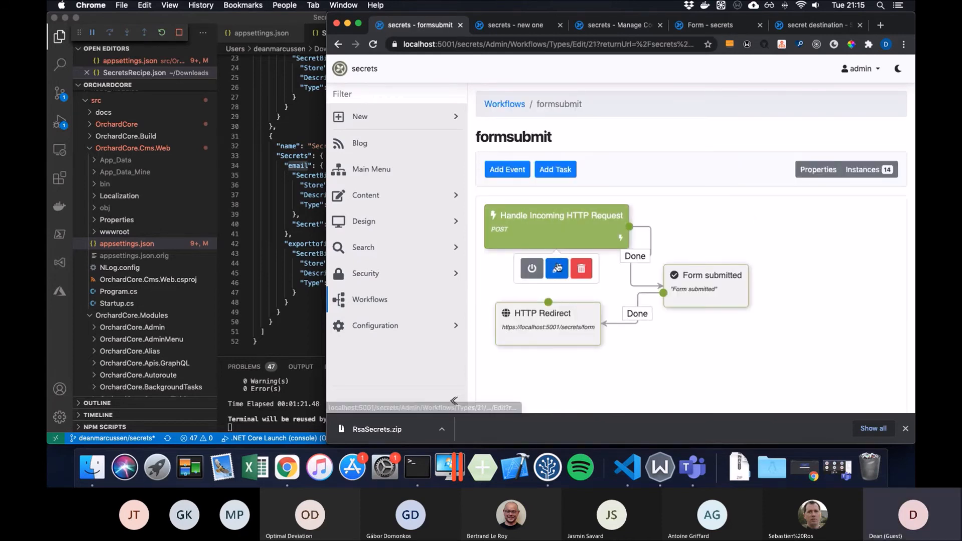
click(556, 268)
scroll(617, 241, down, 2)
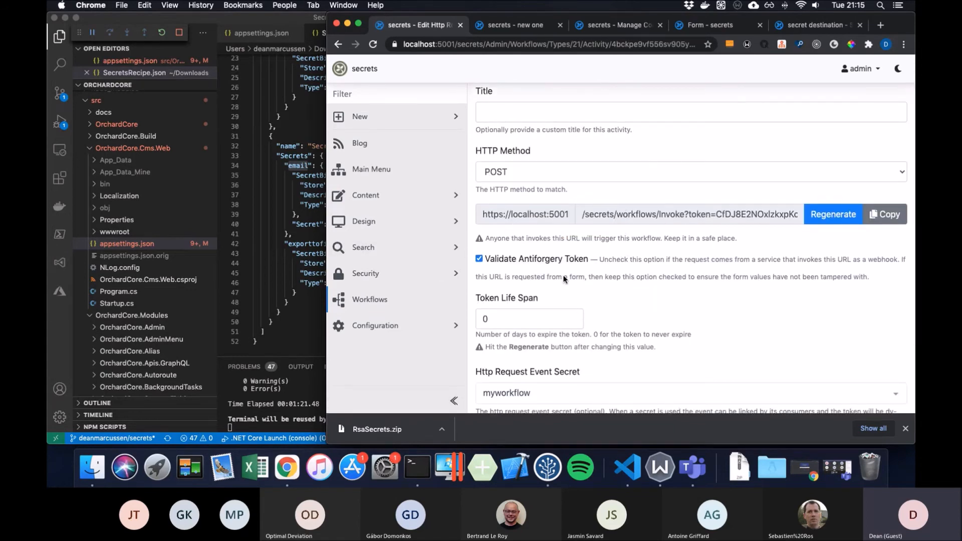
click(339, 45)
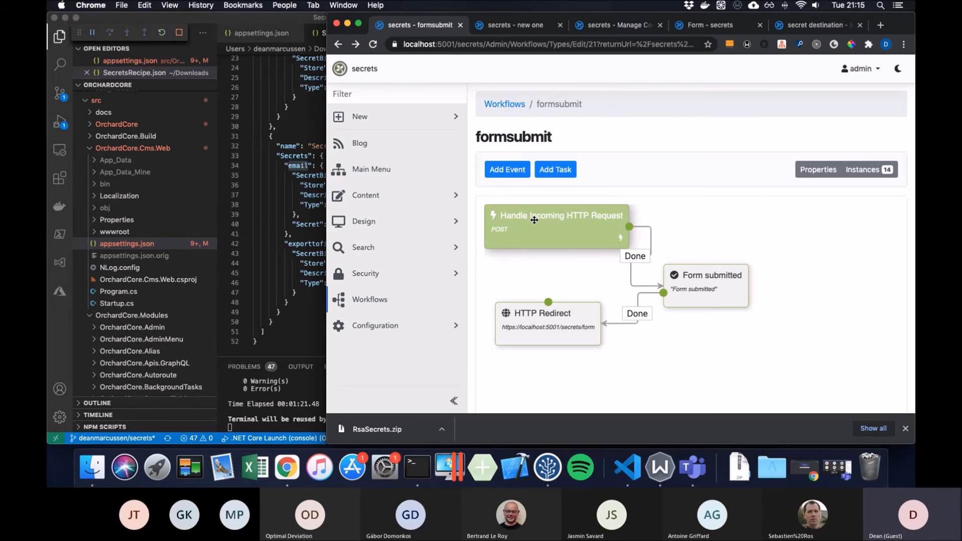
- Open the formsubmit workflow's HTTP request event and review its token URL and myworkflow secret
click(535, 220)
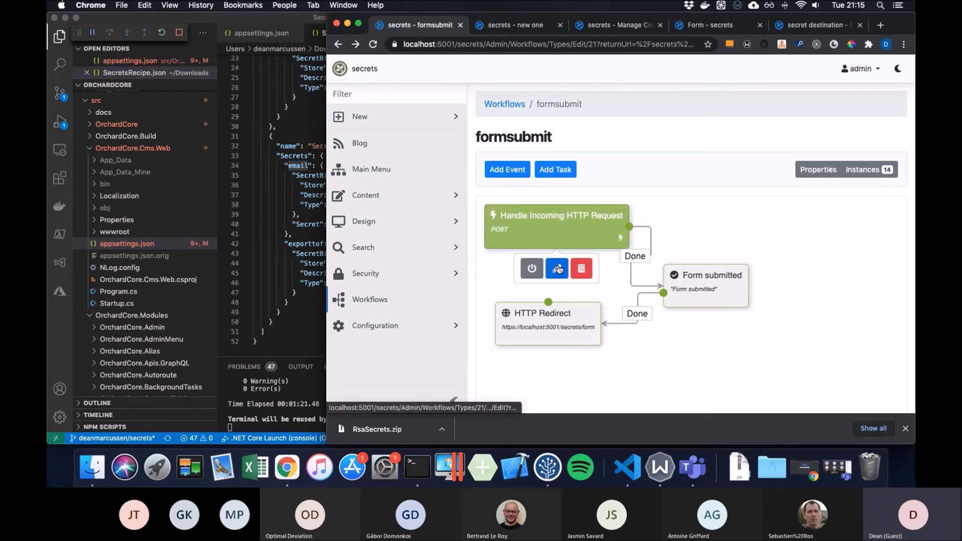
click(558, 269)
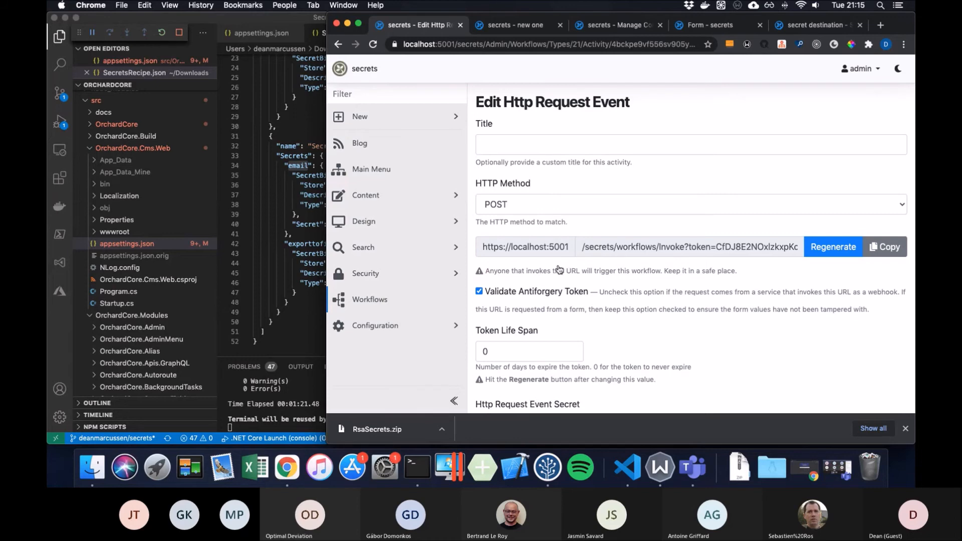
scroll(559, 269, down, 2)
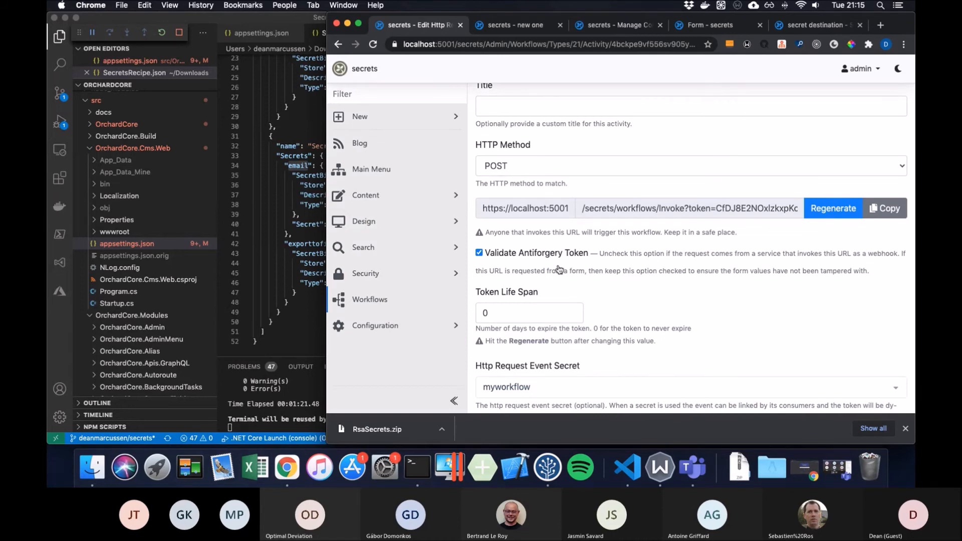
scroll(559, 269, down, 3)
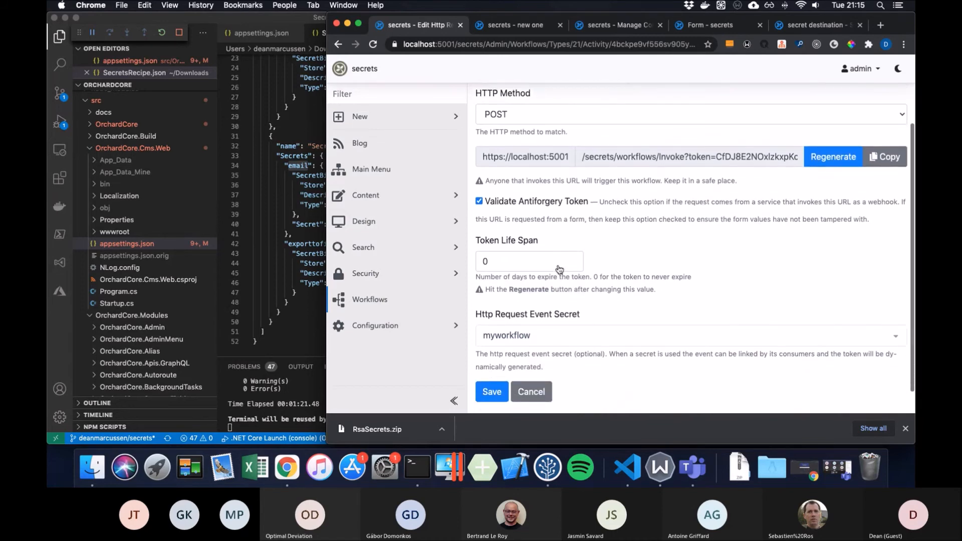
scroll(559, 269, up, 4)
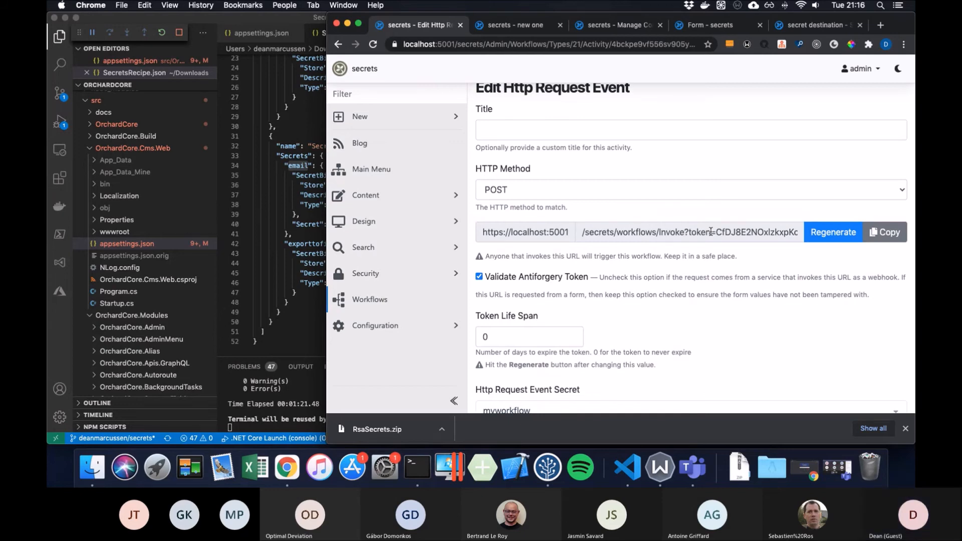
drag(767, 231, 607, 232)
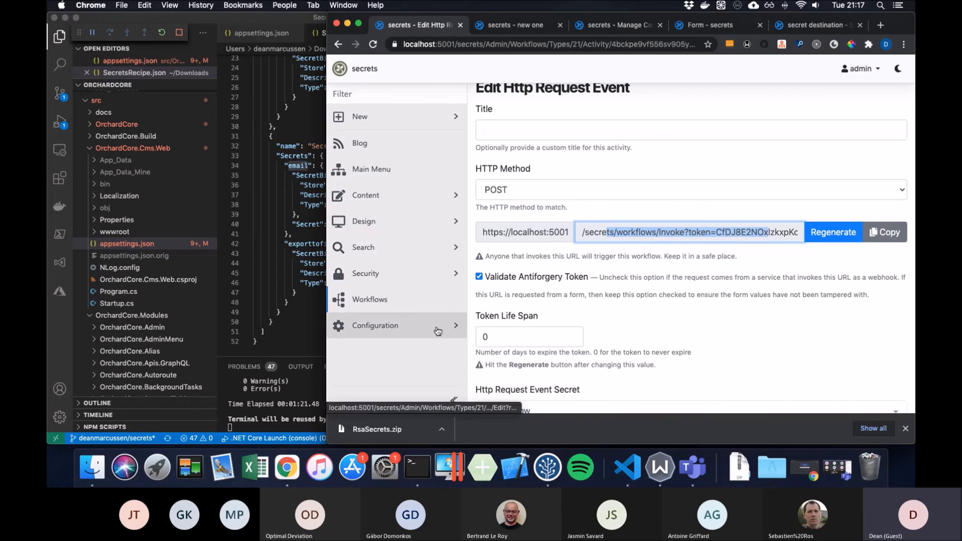
drag(326, 248, 220, 244)
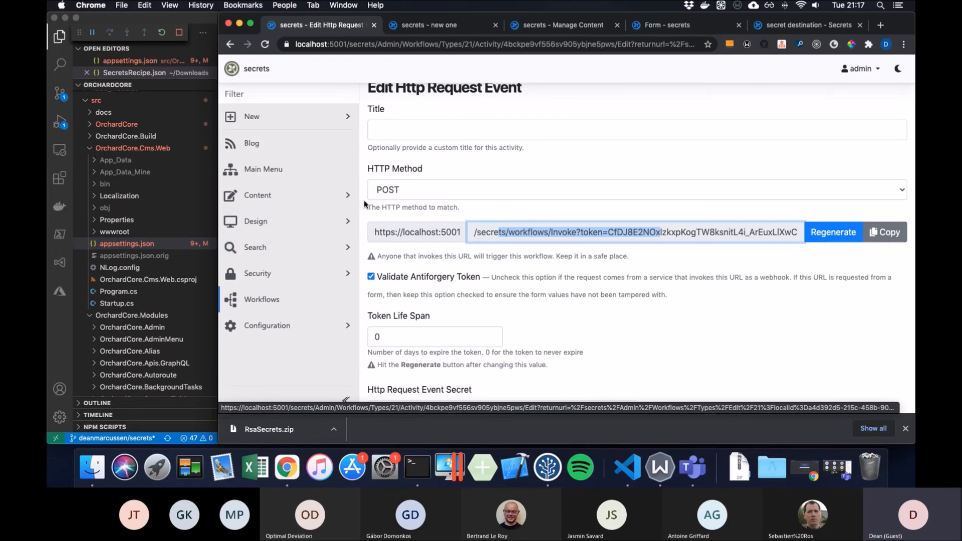
- Review the list of secrets under Configuration
click(353, 325)
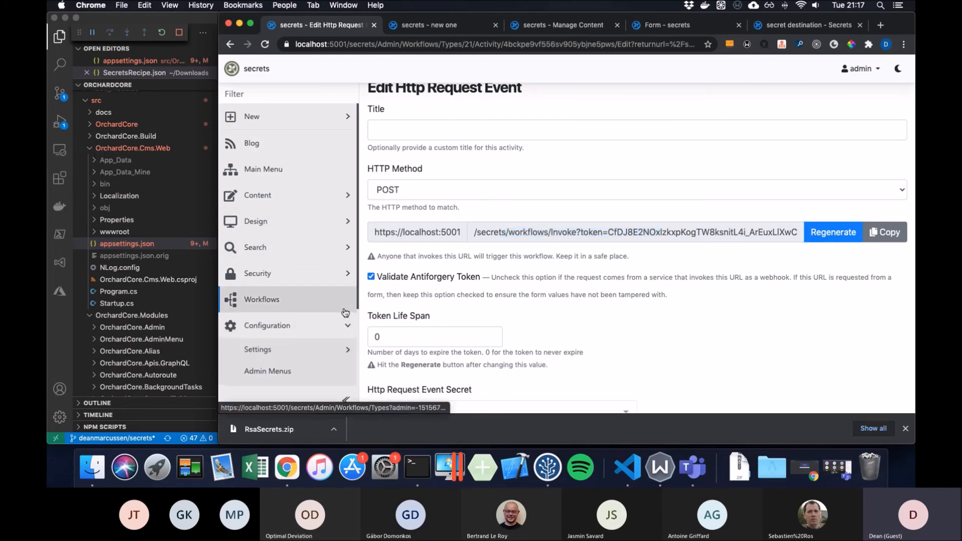
scroll(346, 313, down, 3)
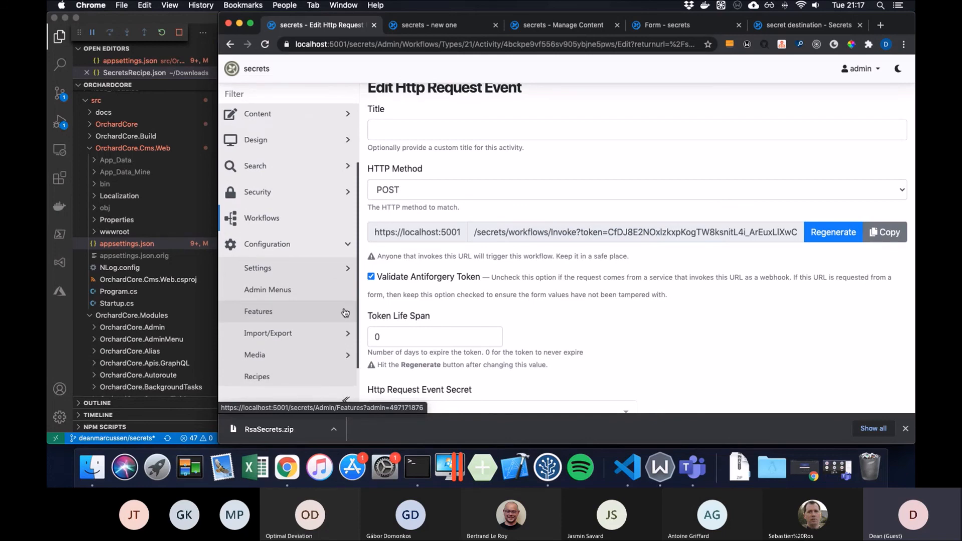
scroll(346, 321, down, 1)
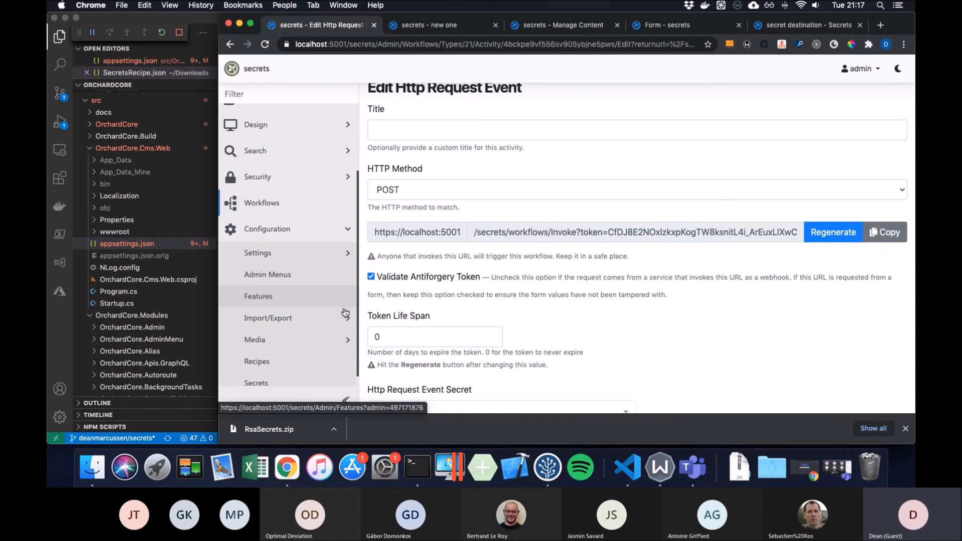
click(340, 378)
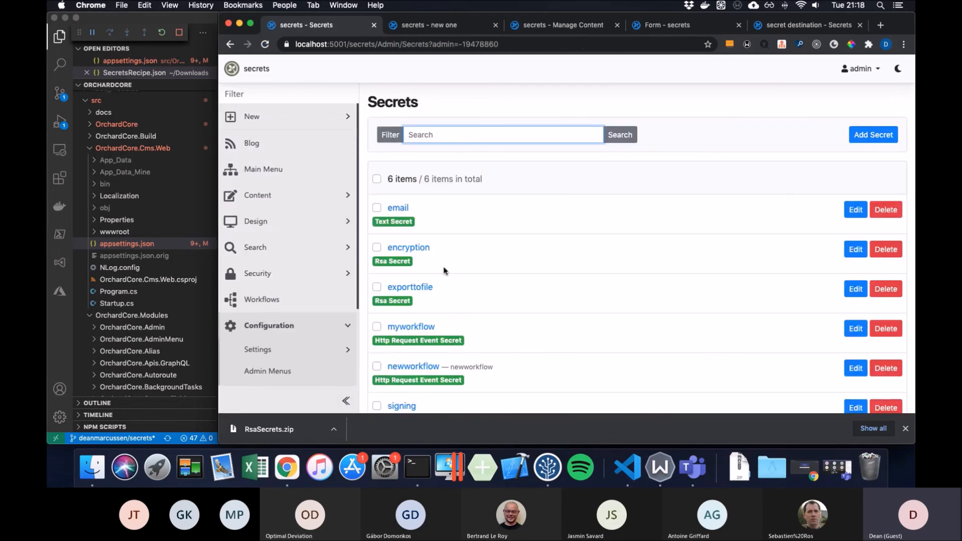
scroll(446, 268, down, 3)
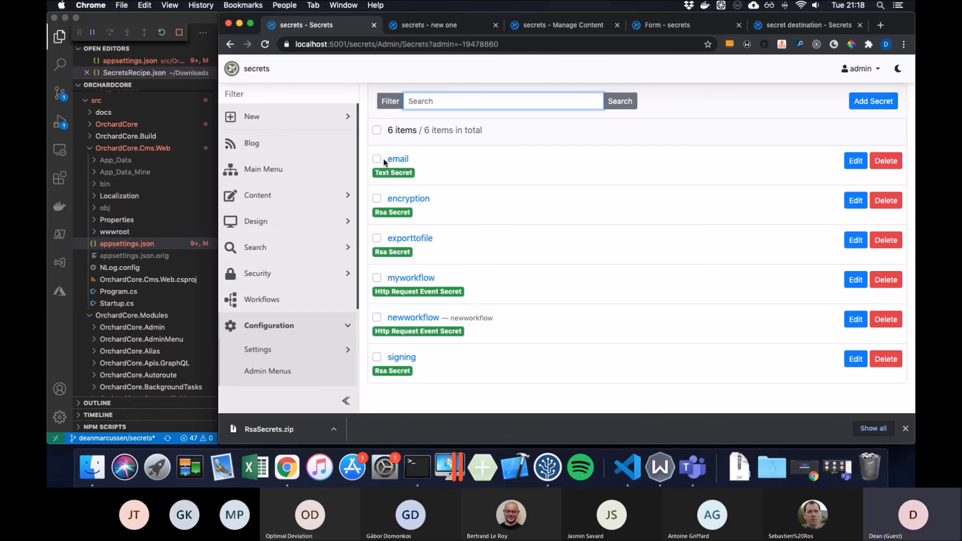
scroll(321, 221, down, 5)
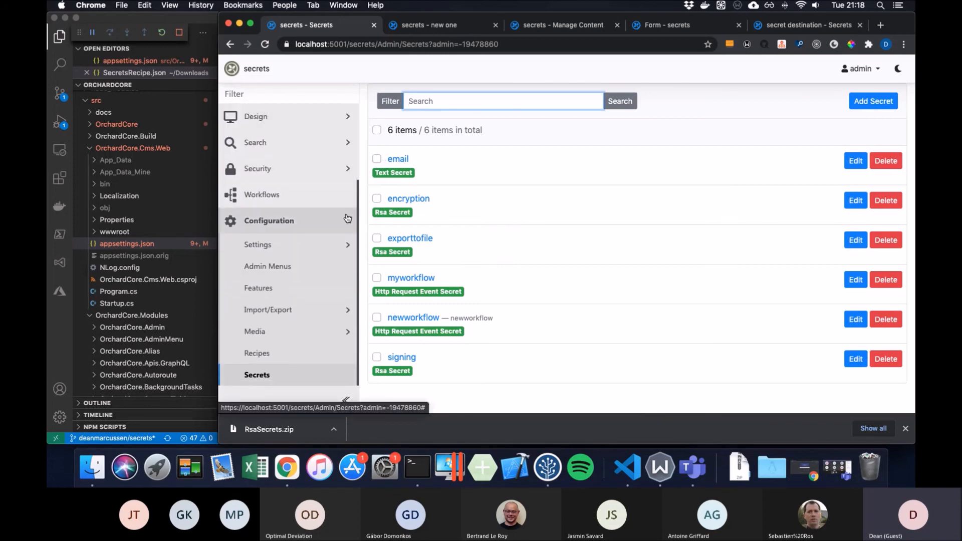
- Go to the Remote Instances page under Import/Export
click(325, 311)
scroll(315, 315, down, 3)
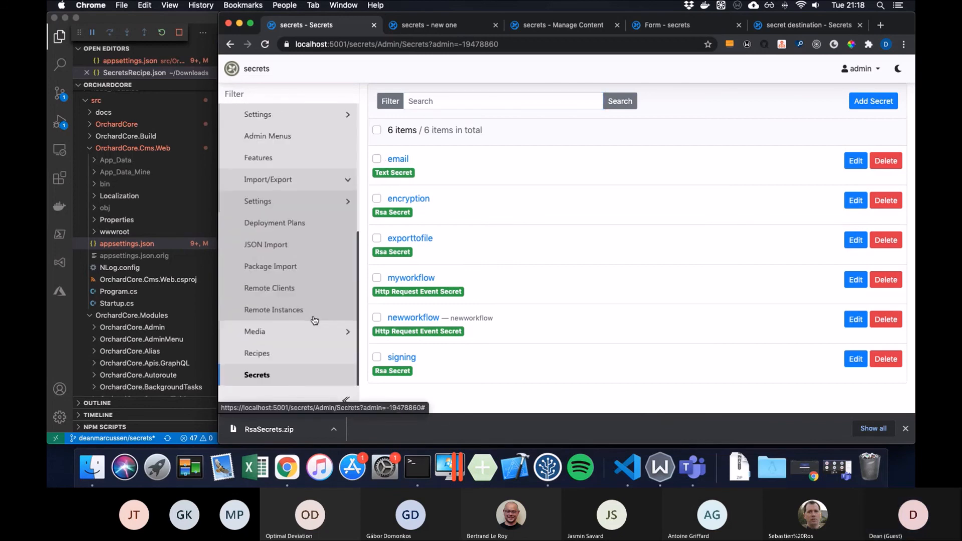
click(289, 310)
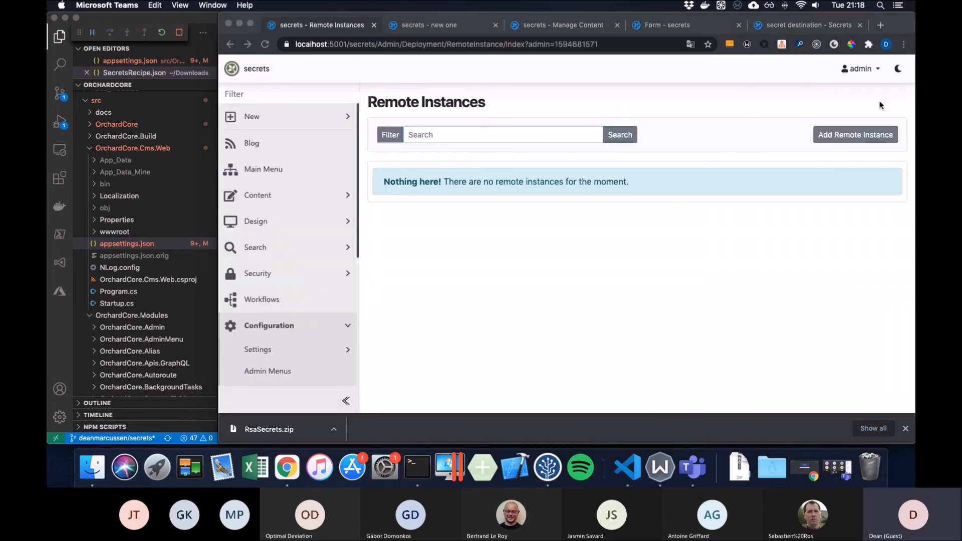
- Start a new remote instance and look over the API key and RSA encryption secret choices
click(831, 140)
click(832, 140)
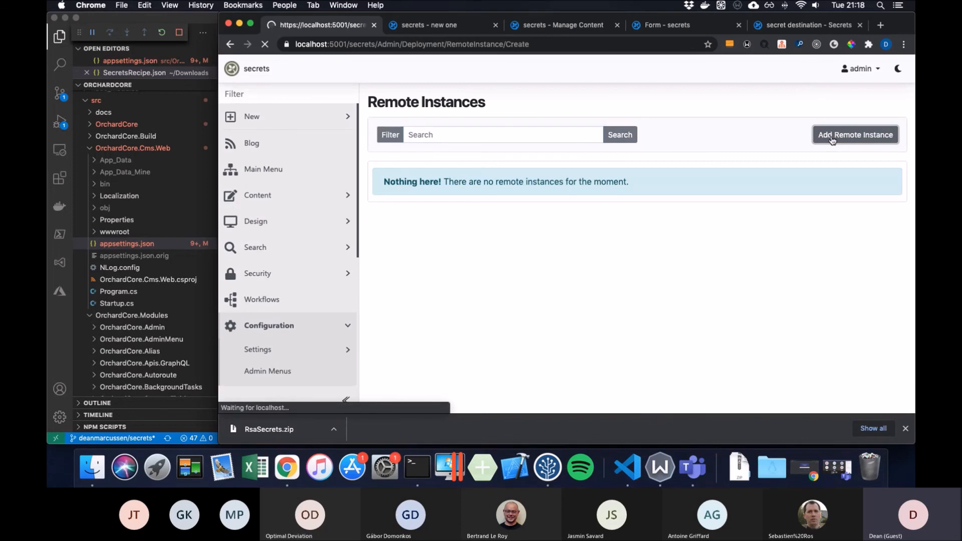
scroll(563, 226, down, 1)
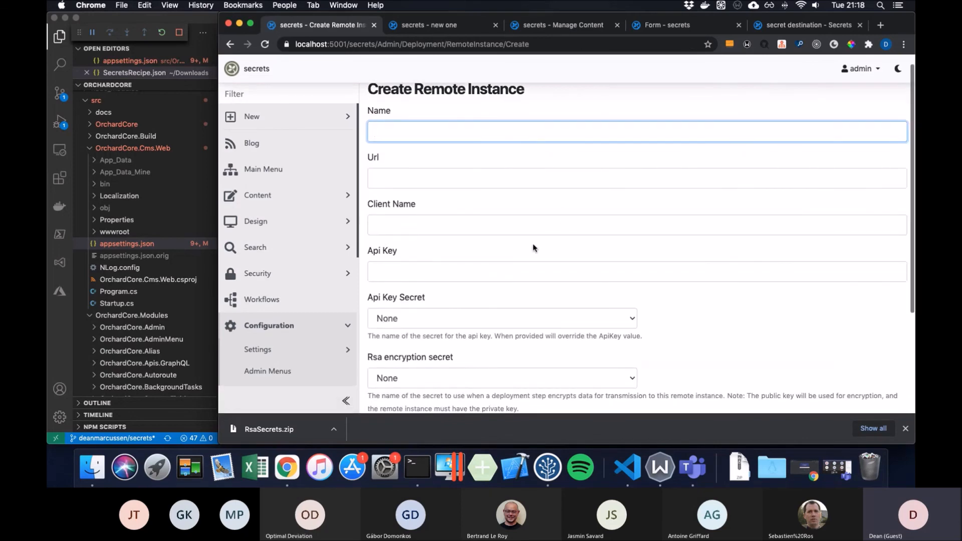
click(603, 319)
click(702, 314)
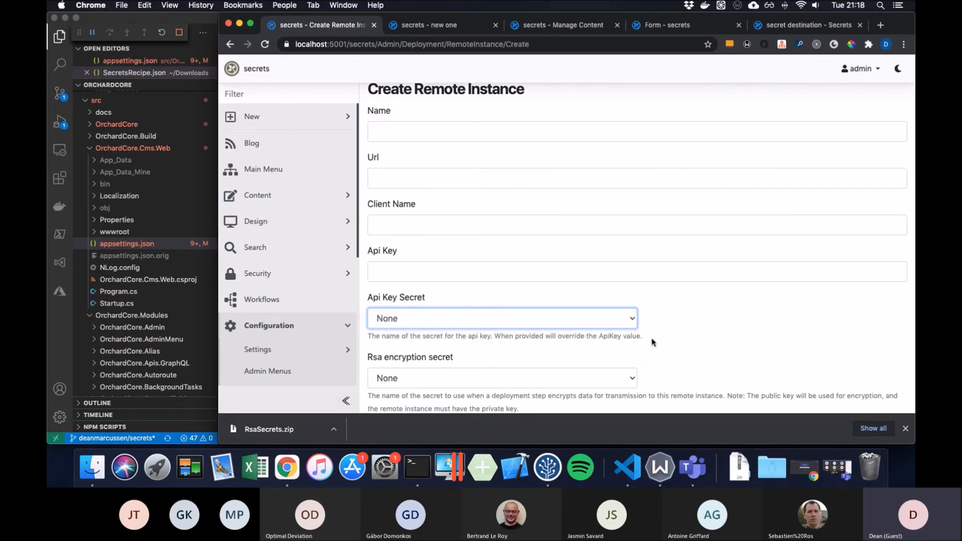
click(617, 380)
click(697, 369)
scroll(697, 368, down, 3)
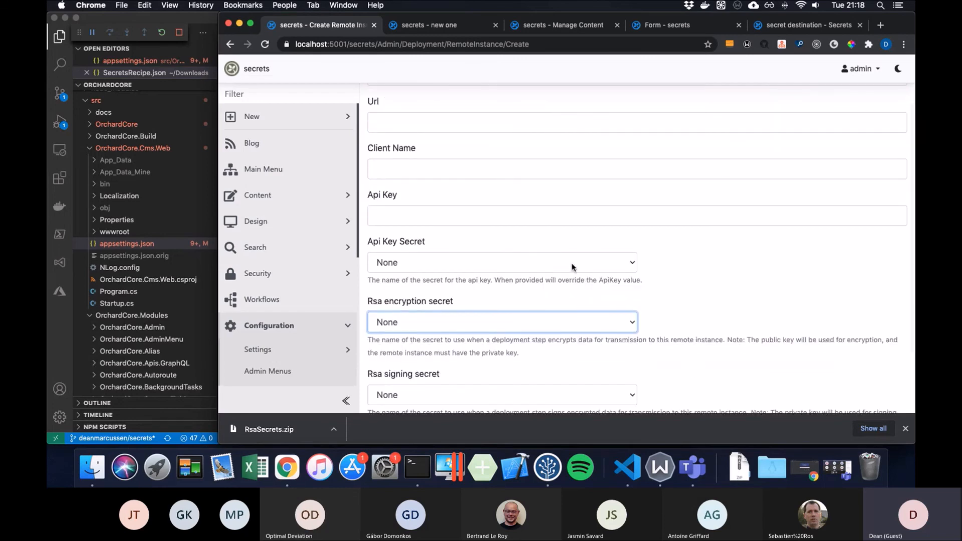
- Set RSA encryption secret to encryption and RSA signing secret to signing, leaving the API key secret as None
click(561, 322)
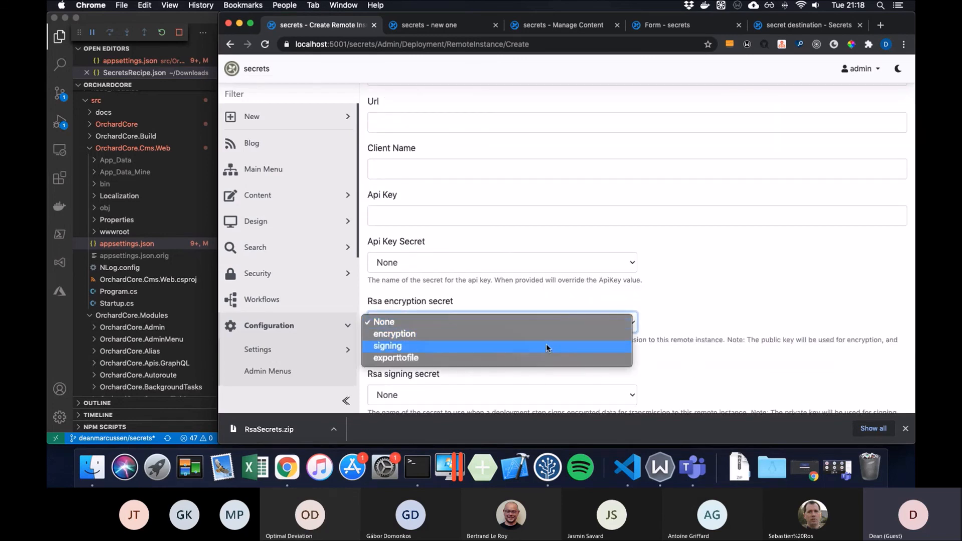
click(554, 339)
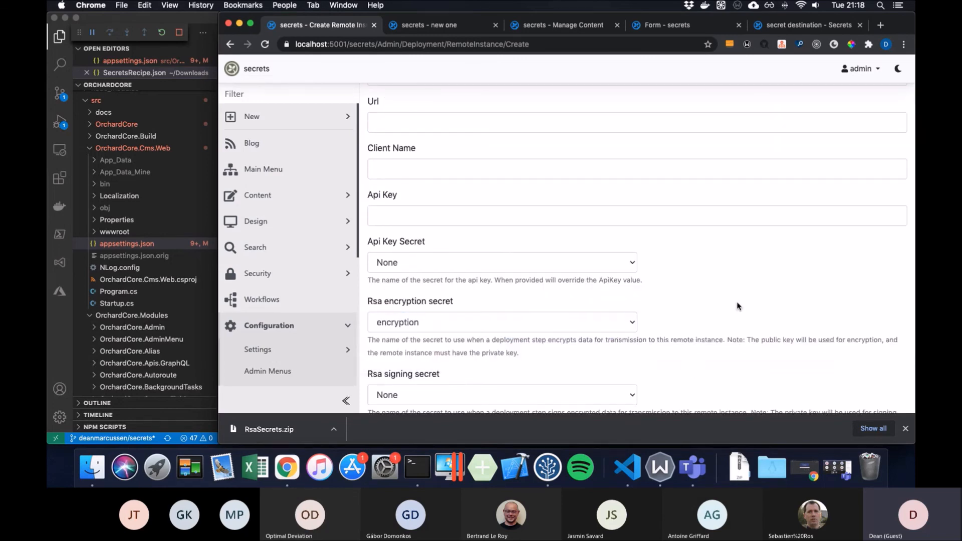
scroll(737, 303, down, 3)
click(617, 345)
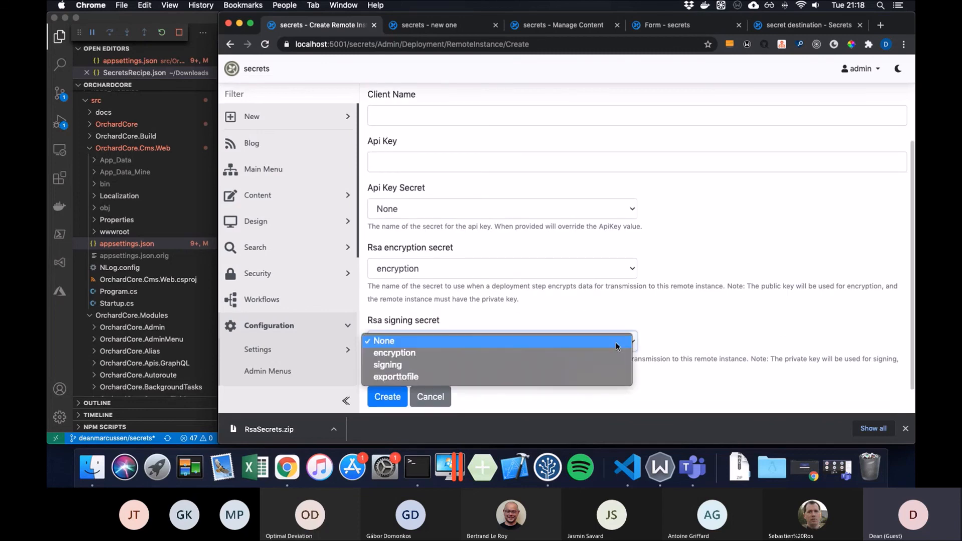
click(586, 364)
click(622, 209)
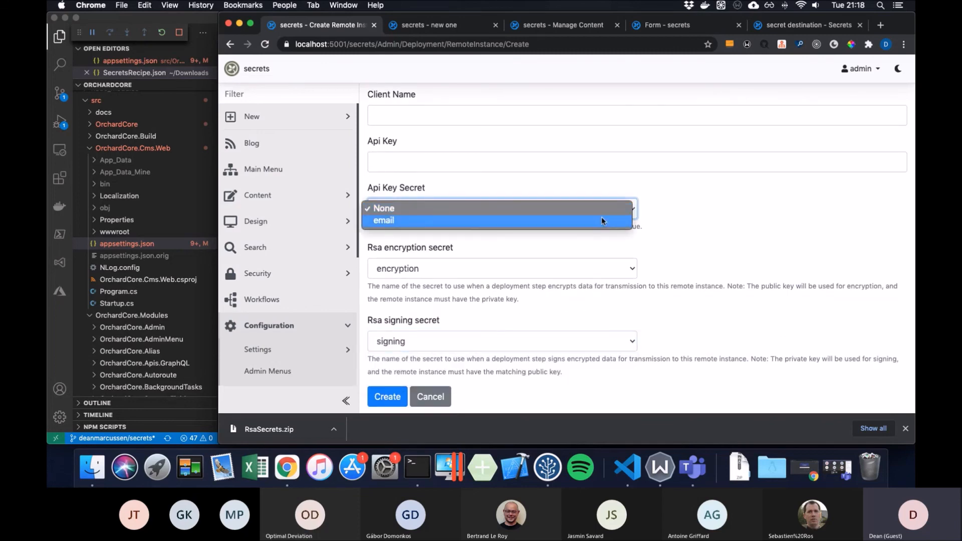
click(676, 219)
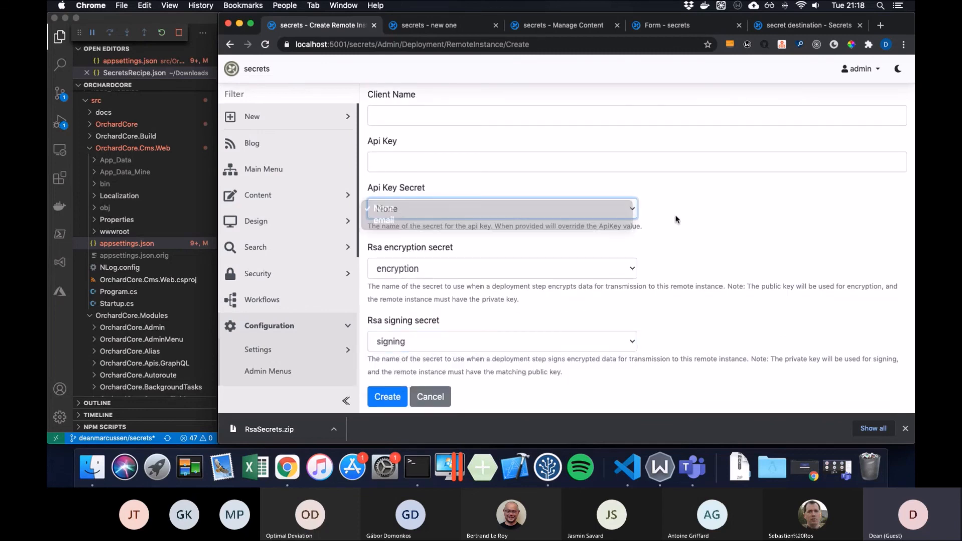
click(558, 161)
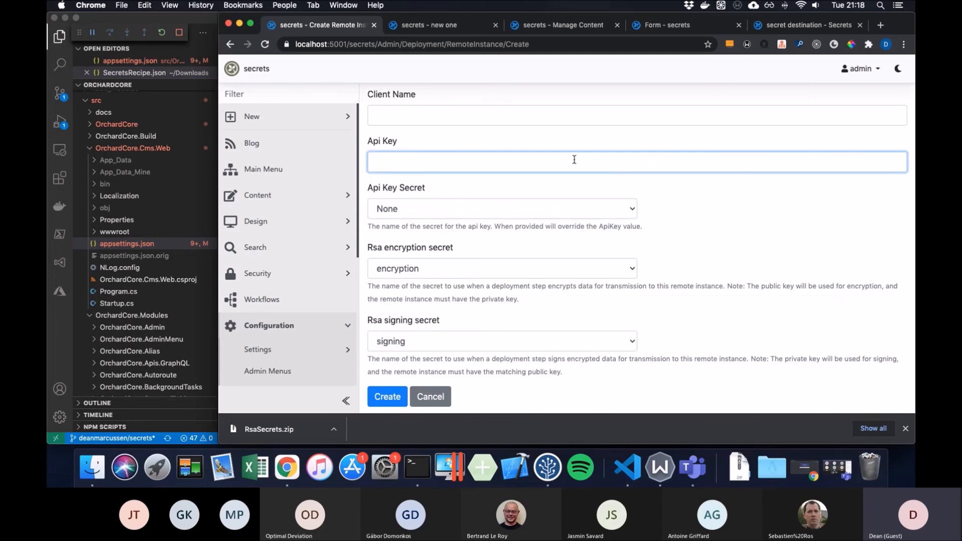